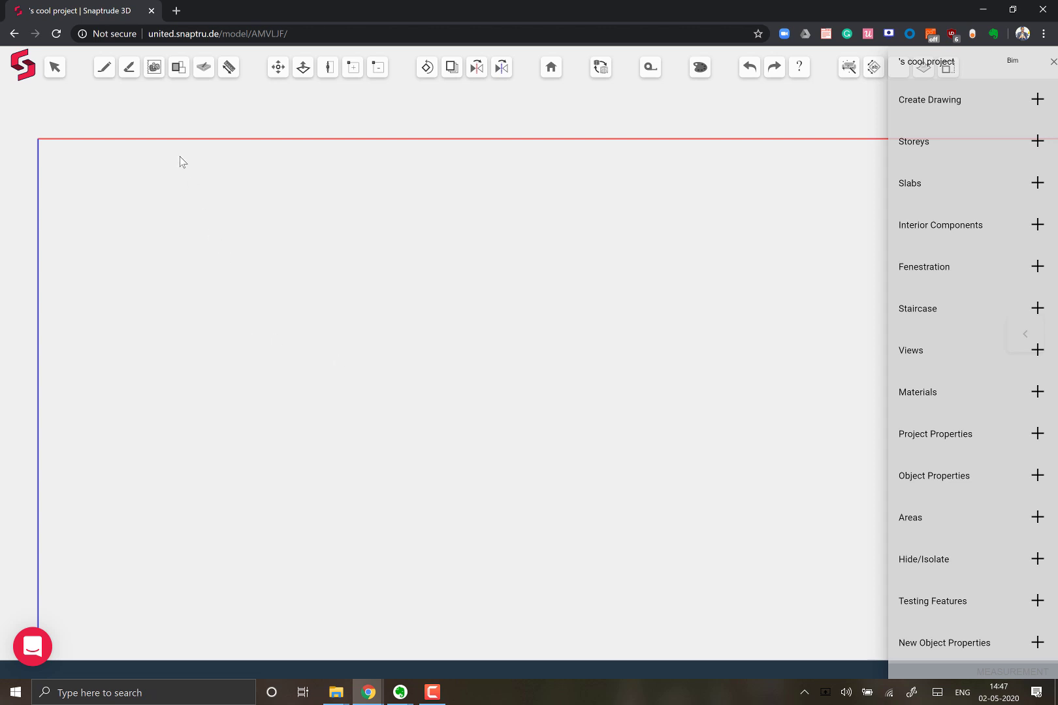
- Upload the two-bedroom floor plan image from the Floorplans folder as the sketch for storey 1
{"action": "left_click", "coordinate": [154, 68]}
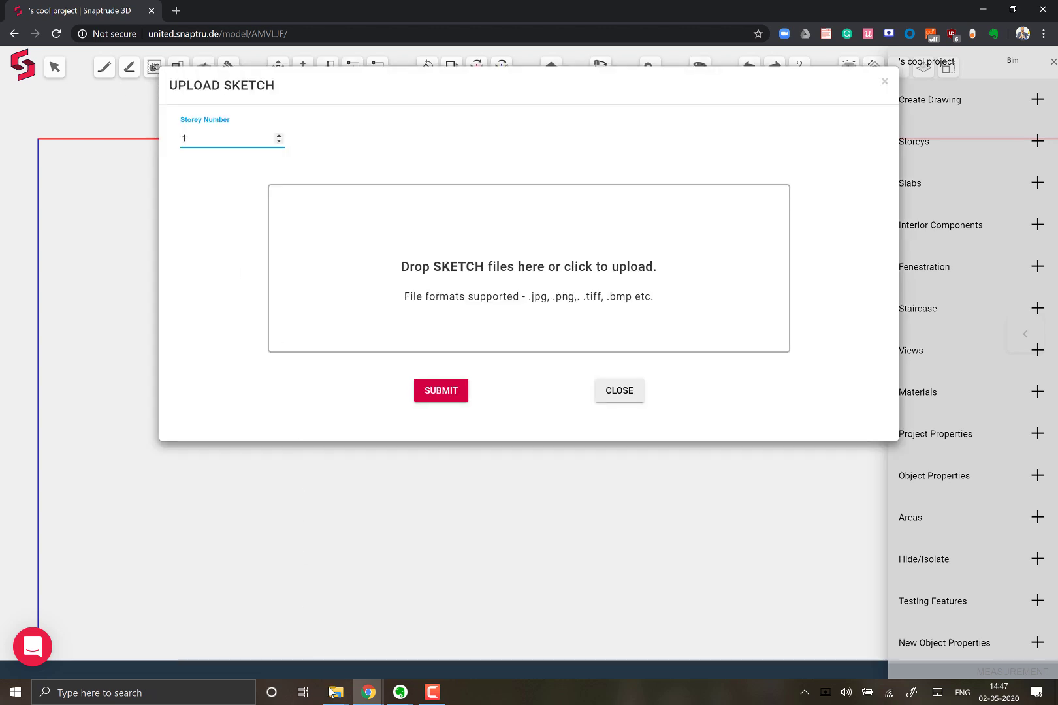
{"action": "mouse_move", "coordinate": [334, 691]}
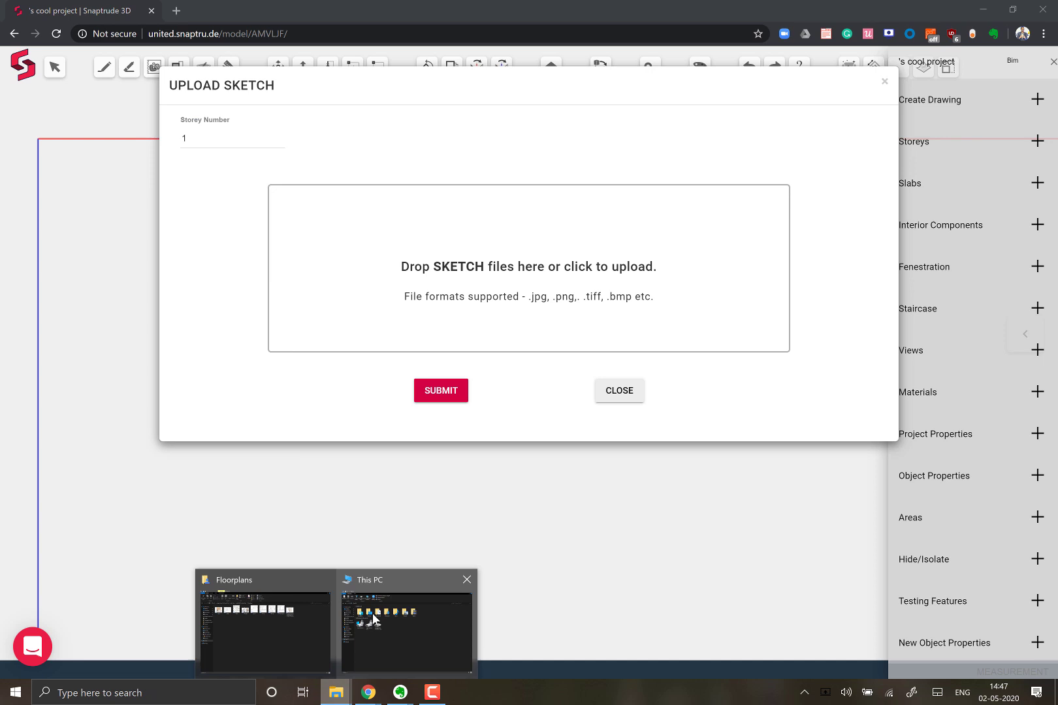
{"action": "left_click", "coordinate": [273, 615]}
{"action": "mouse_move", "coordinate": [438, 3]}
{"action": "left_mouse_down"}
{"action": "mouse_move", "coordinate": [476, 80]}
{"action": "mouse_move", "coordinate": [534, 149]}
{"action": "mouse_move", "coordinate": [627, 167]}
{"action": "mouse_move", "coordinate": [668, 206]}
{"action": "mouse_move", "coordinate": [800, 285]}
{"action": "left_mouse_up"}
{"action": "left_click_drag", "start_coordinate": [446, 420], "coordinate": [364, 210]}
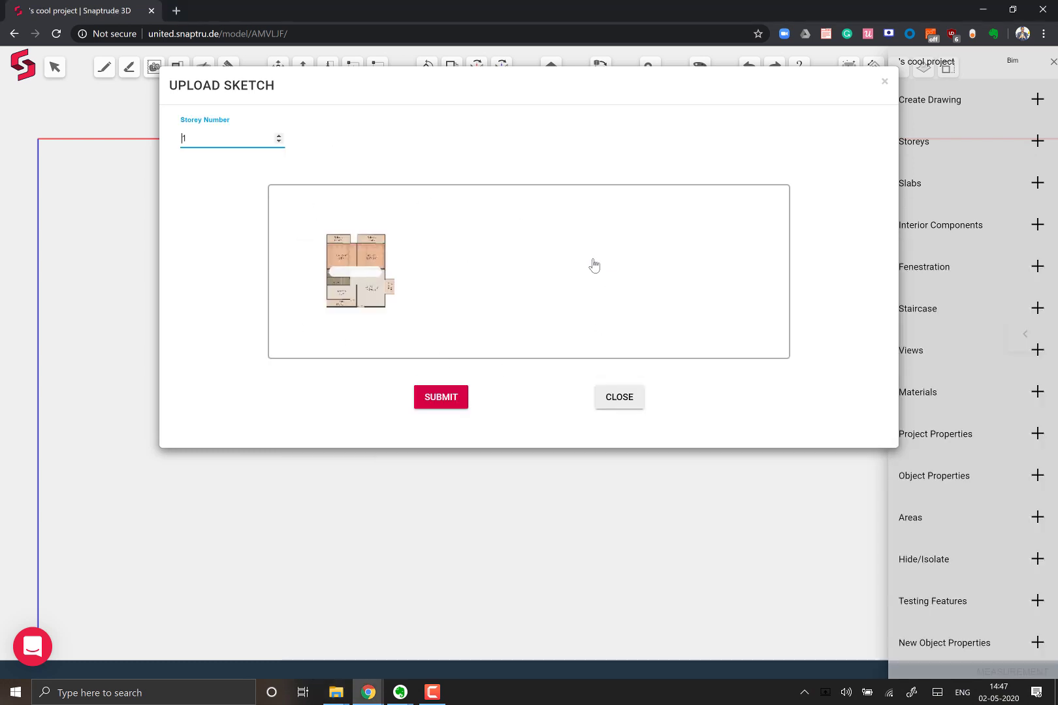
{"action": "left_click", "coordinate": [448, 408]}
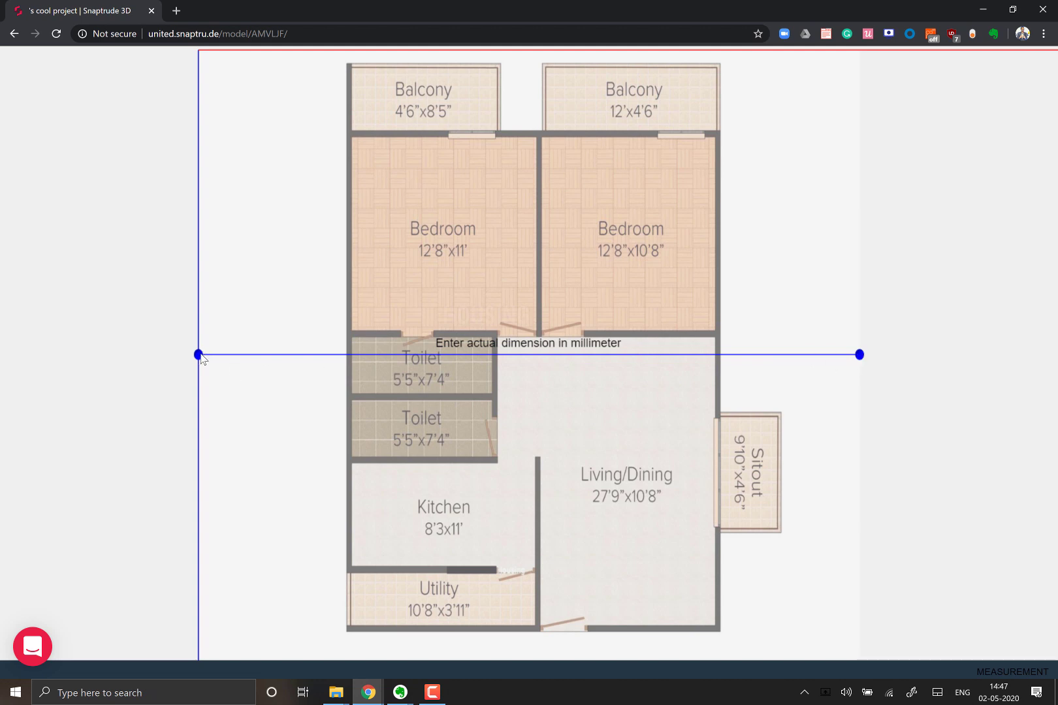
- Scale the floor plan by spanning the reference line across the left bedroom's width and setting it to 4500 mm
{"action": "left_click_drag", "start_coordinate": [198, 355], "coordinate": [348, 289]}
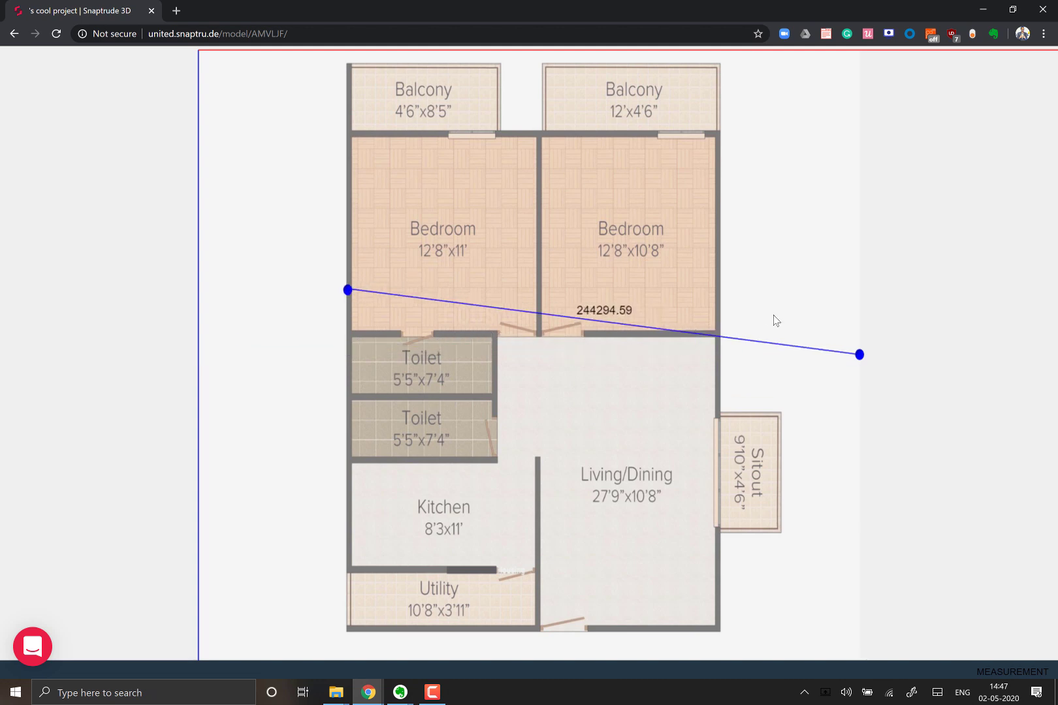
{"action": "left_click_drag", "start_coordinate": [859, 355], "coordinate": [538, 290]}
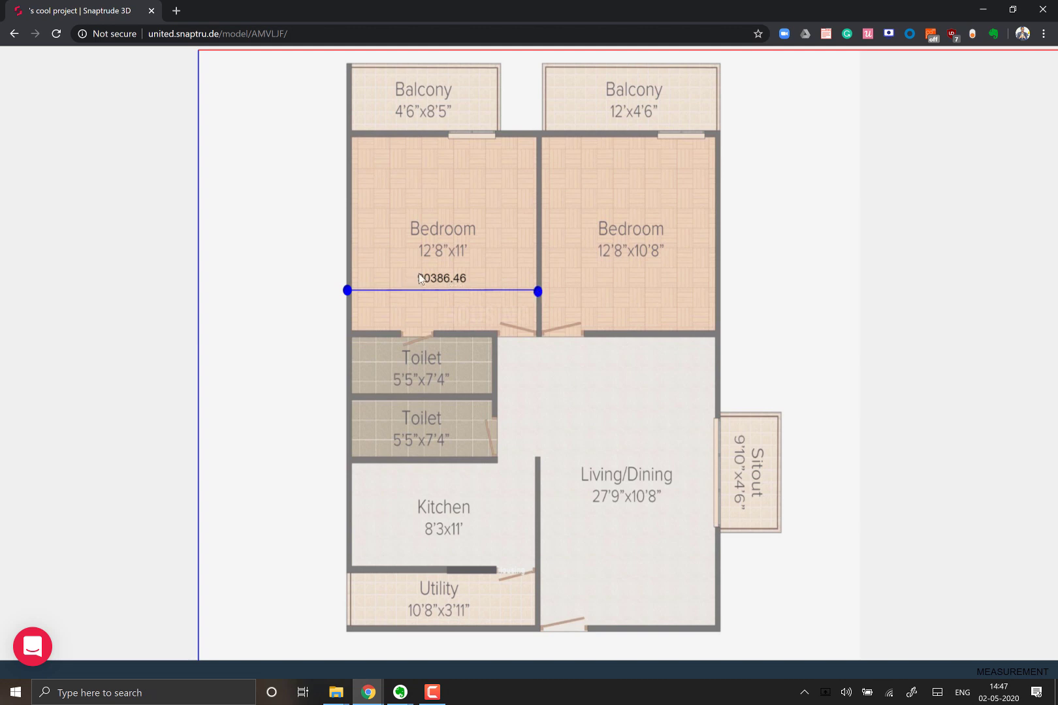
{"action": "type", "text": "4500"}
{"action": "key", "text": "Return"}
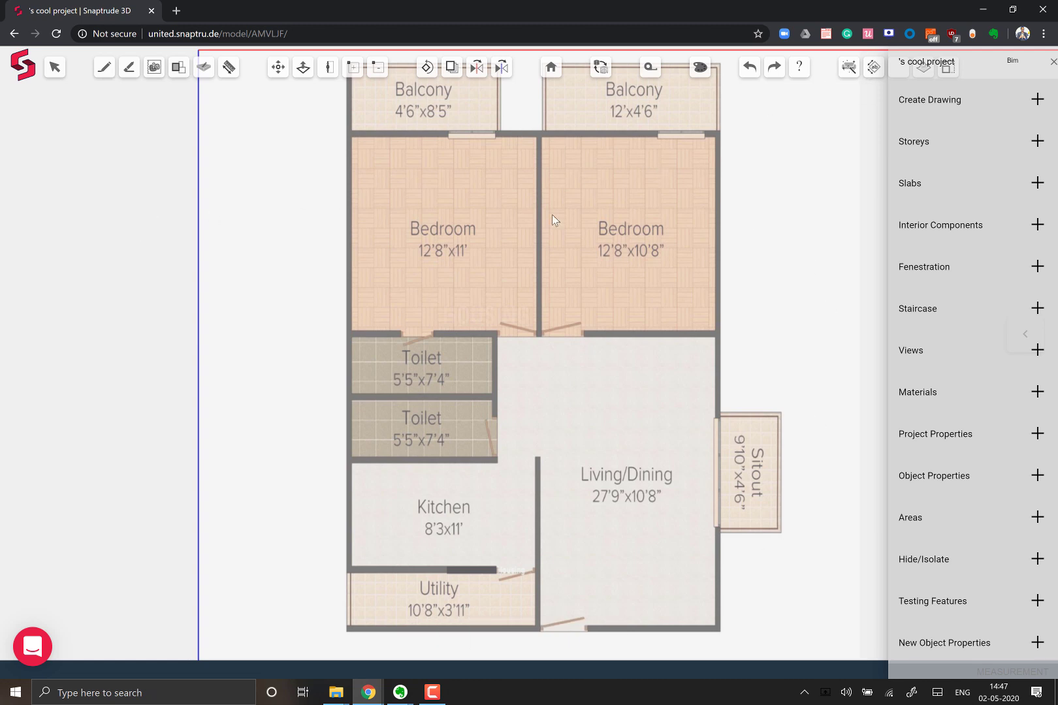
- Trace the left bedroom as a closed 4500 by 4000 mm rectangle, starting from its upper-left wall corner
{"action": "left_click", "coordinate": [203, 67]}
{"action": "left_click", "coordinate": [349, 134]}
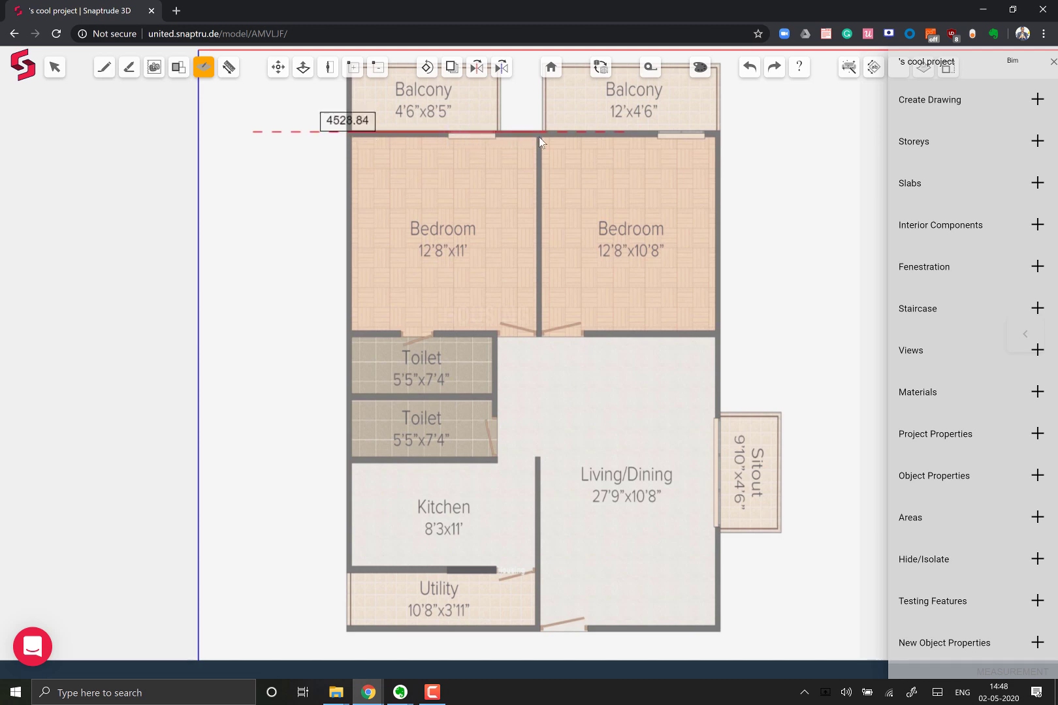
{"action": "type", "text": "4500"}
{"action": "key", "text": "Return"}
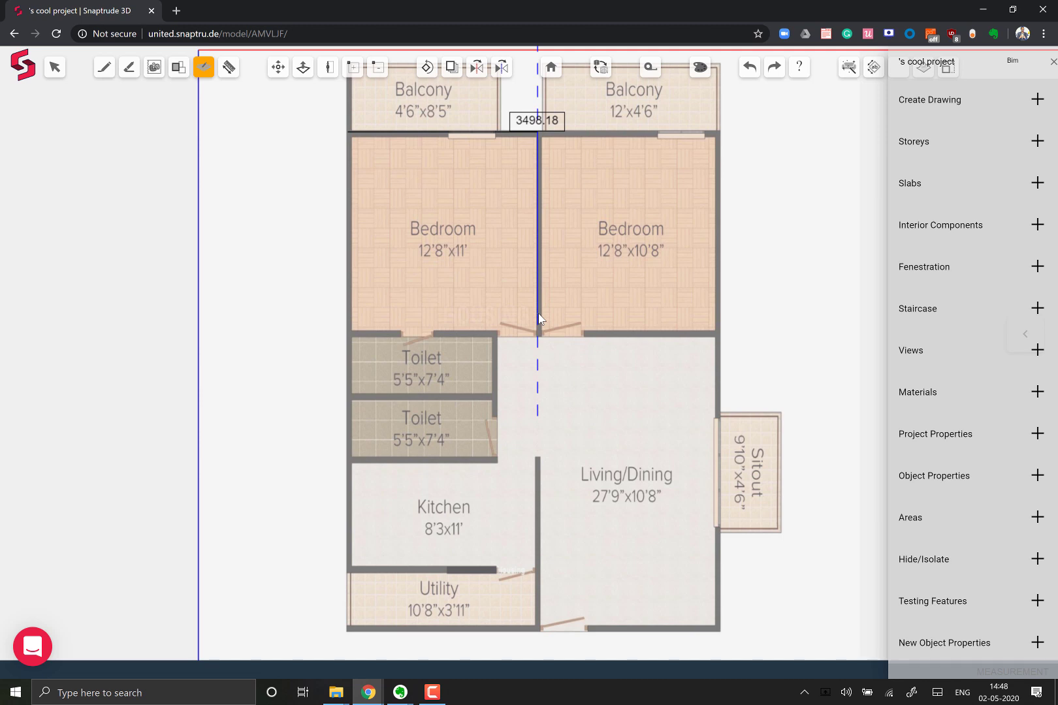
{"action": "type", "text": "4000"}
{"action": "key", "text": "Return"}
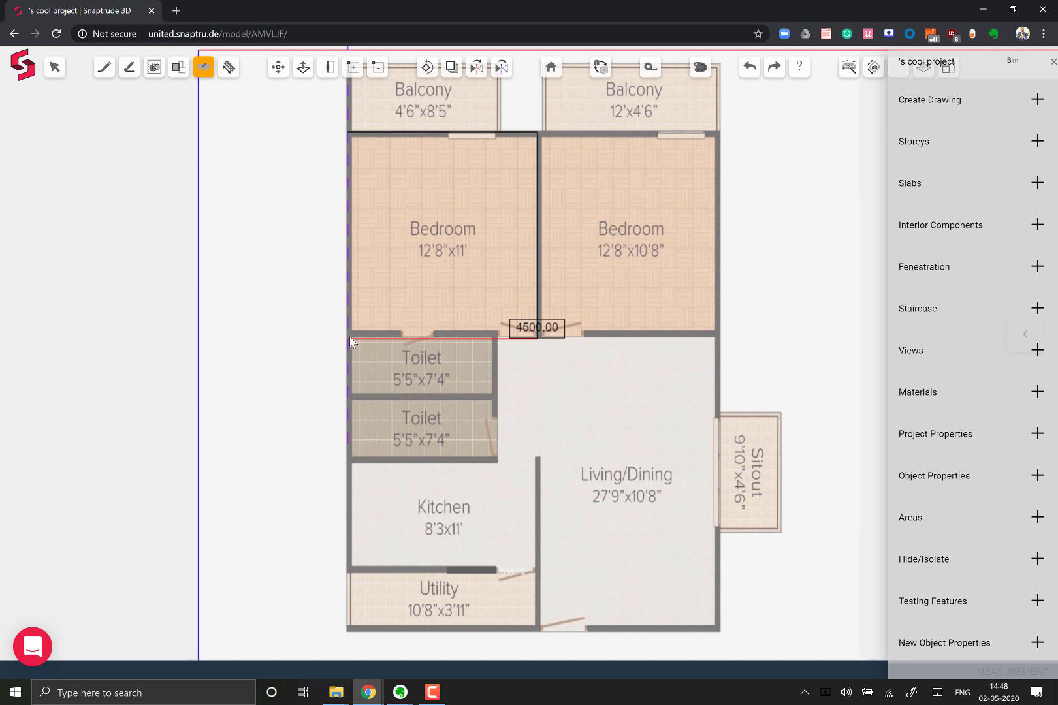
{"action": "left_click", "coordinate": [350, 336]}
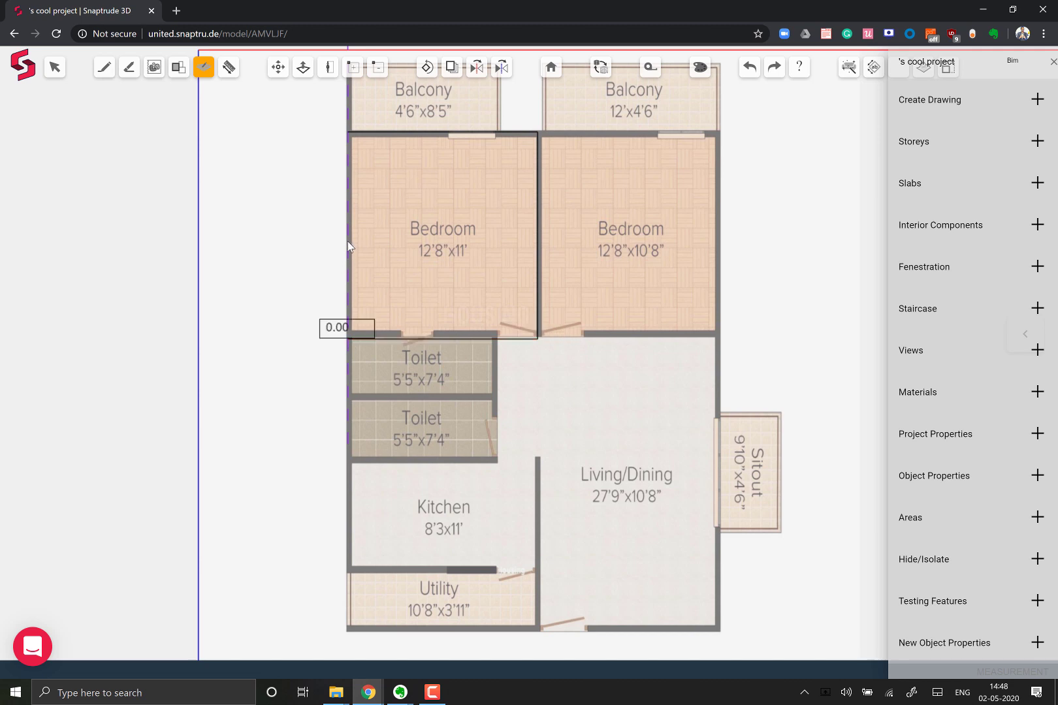
{"action": "type", "text": "4000"}
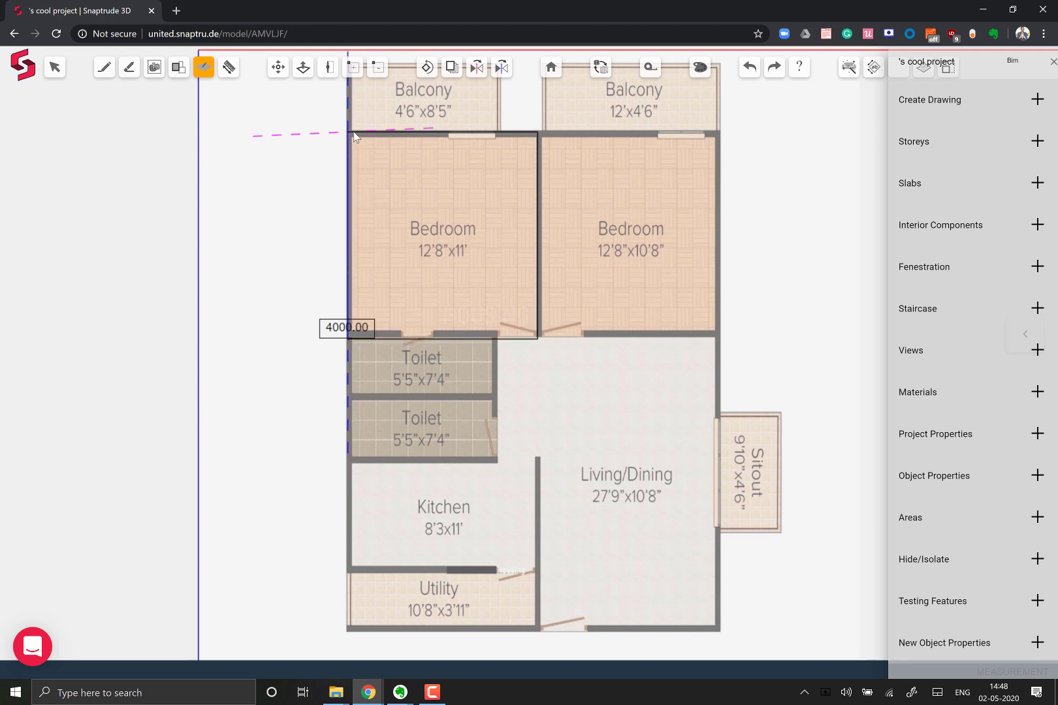
{"action": "key", "text": "Return"}
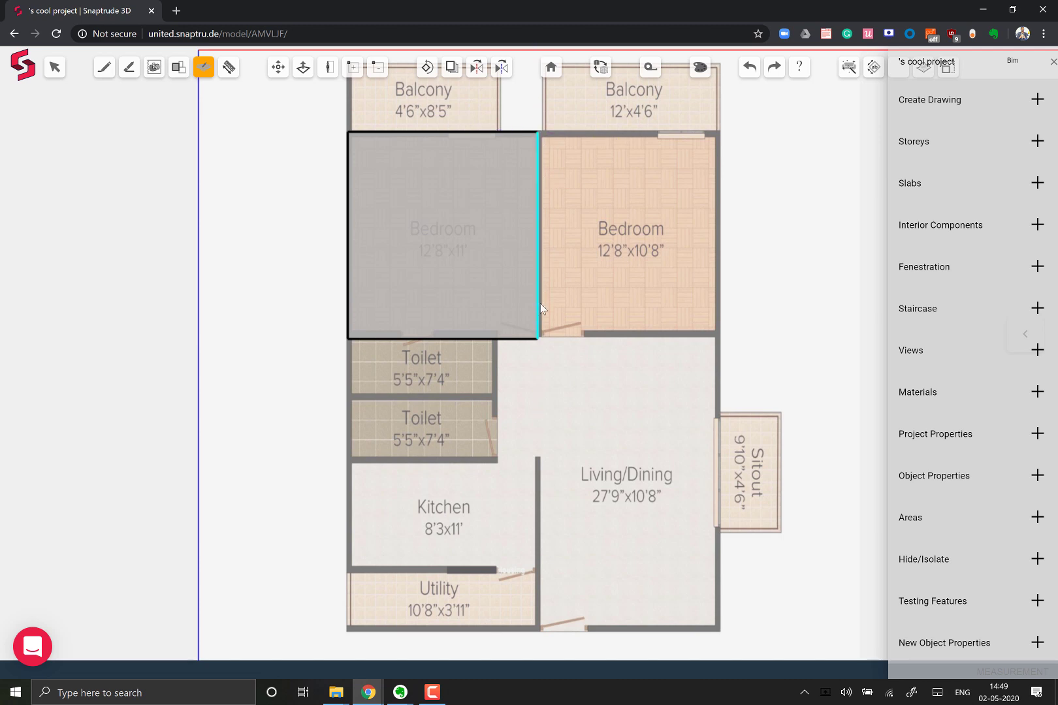
- Trace the right bedroom as a closed 4500 by 4000 mm rectangle sharing the edge with the left bedroom
{"action": "left_click", "coordinate": [538, 339]}
{"action": "left_click", "coordinate": [536, 132]}
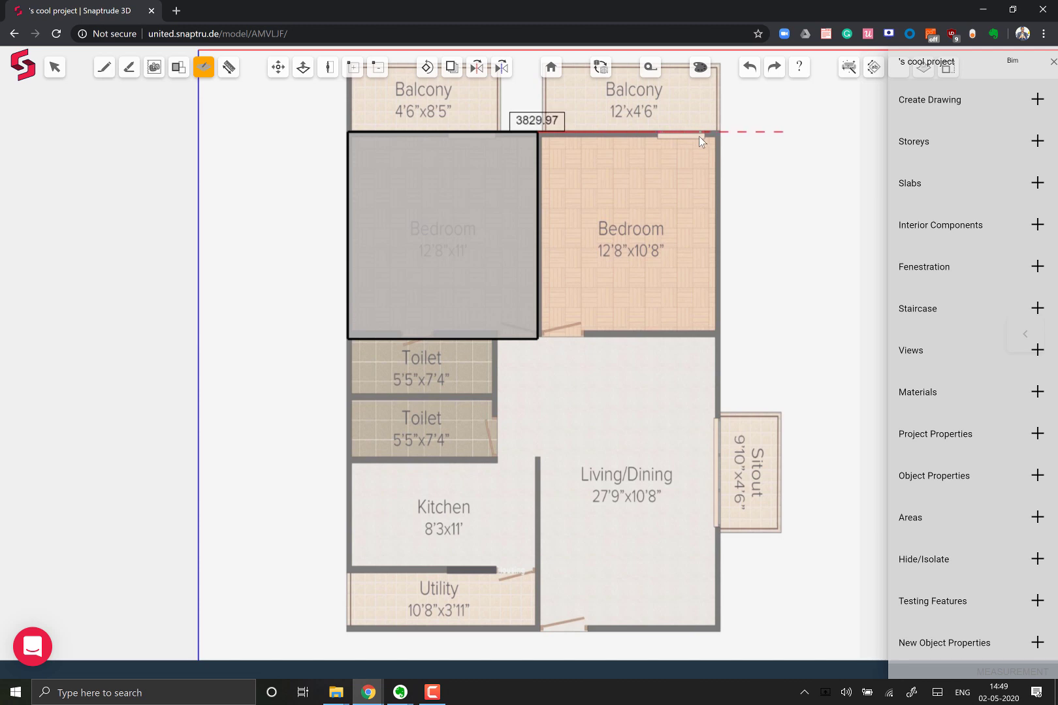
{"action": "type", "text": "4500"}
{"action": "key", "text": "Return"}
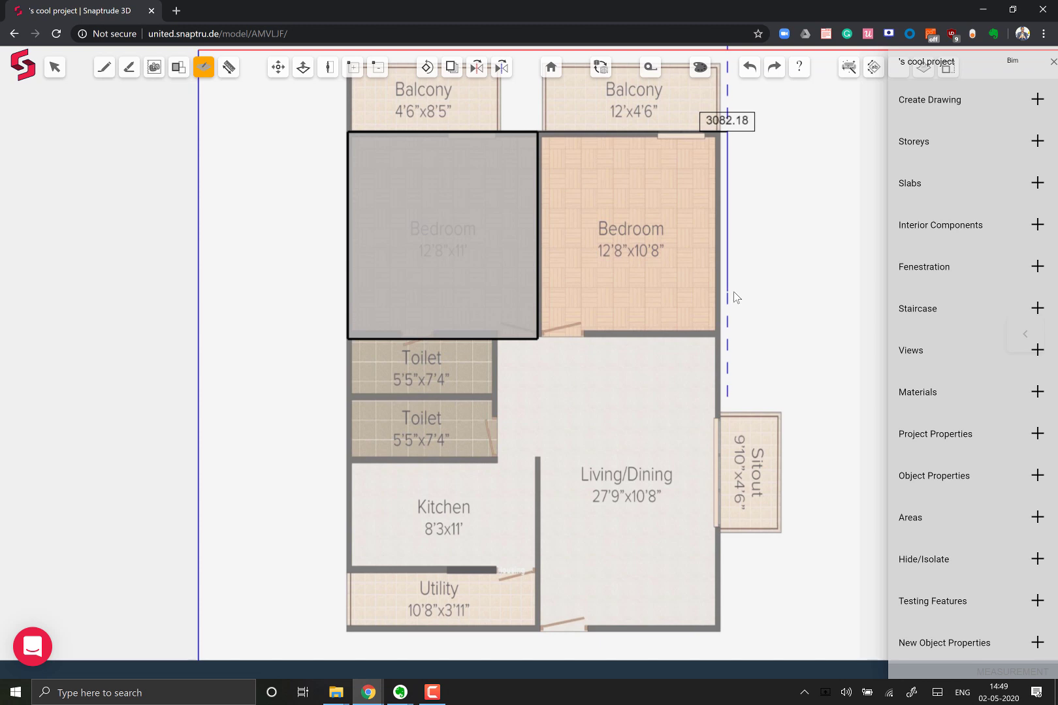
{"action": "left_click", "coordinate": [600, 336]}
{"action": "left_click", "coordinate": [729, 342]}
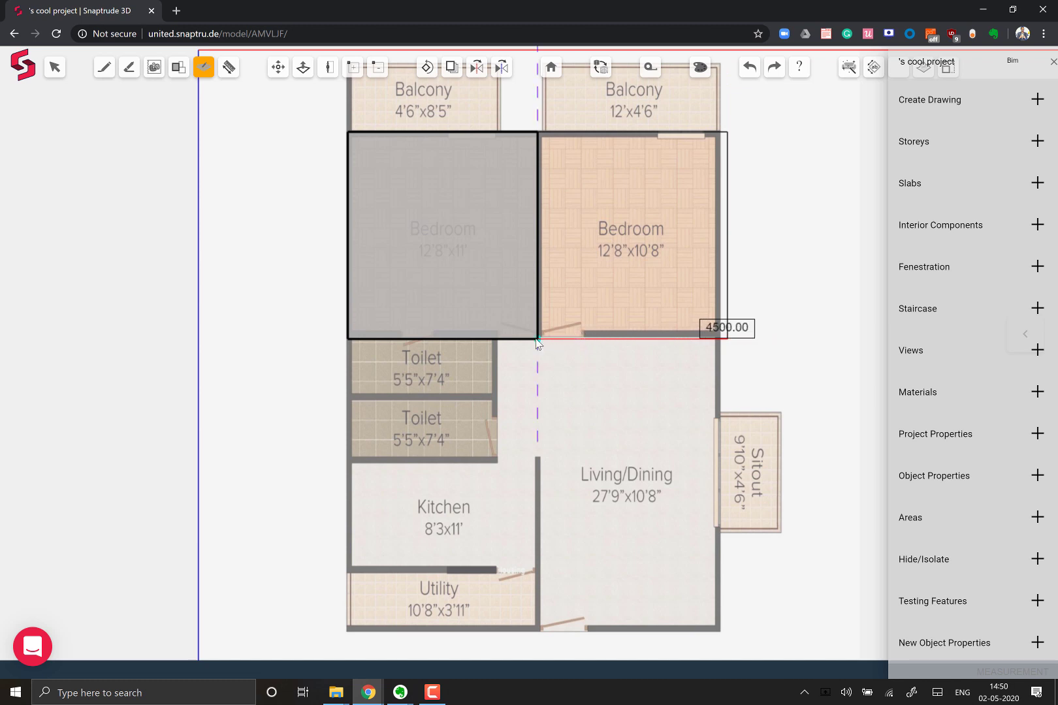
{"action": "left_click", "coordinate": [537, 136]}
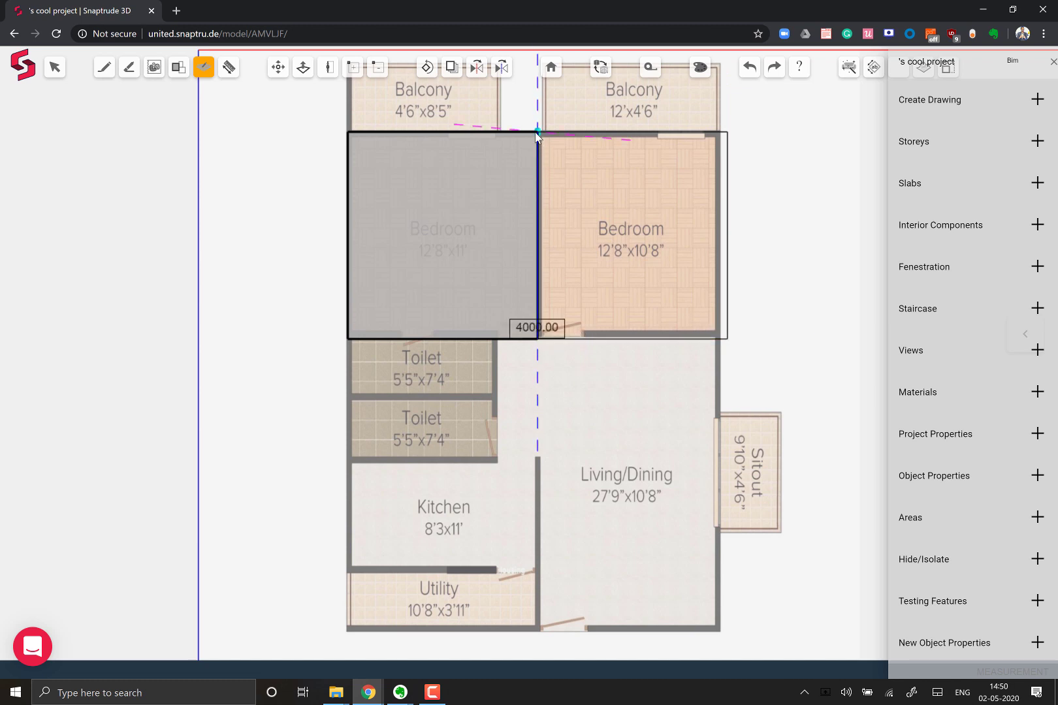
{"action": "left_click", "coordinate": [536, 132]}
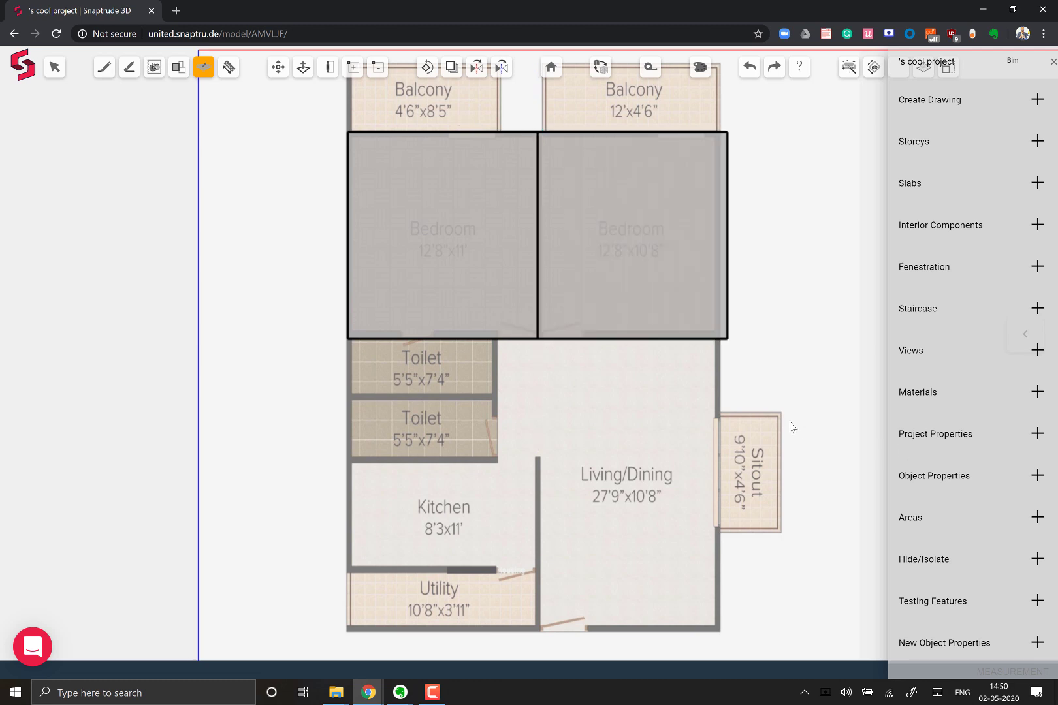
- Trace the left balcony as a closed rectangle 3500 mm wide and 1350 mm deep, starting from the left bedroom's upper-left corner
{"action": "scroll", "coordinate": [791, 427], "scroll_direction": "down", "scroll_amount": 5}
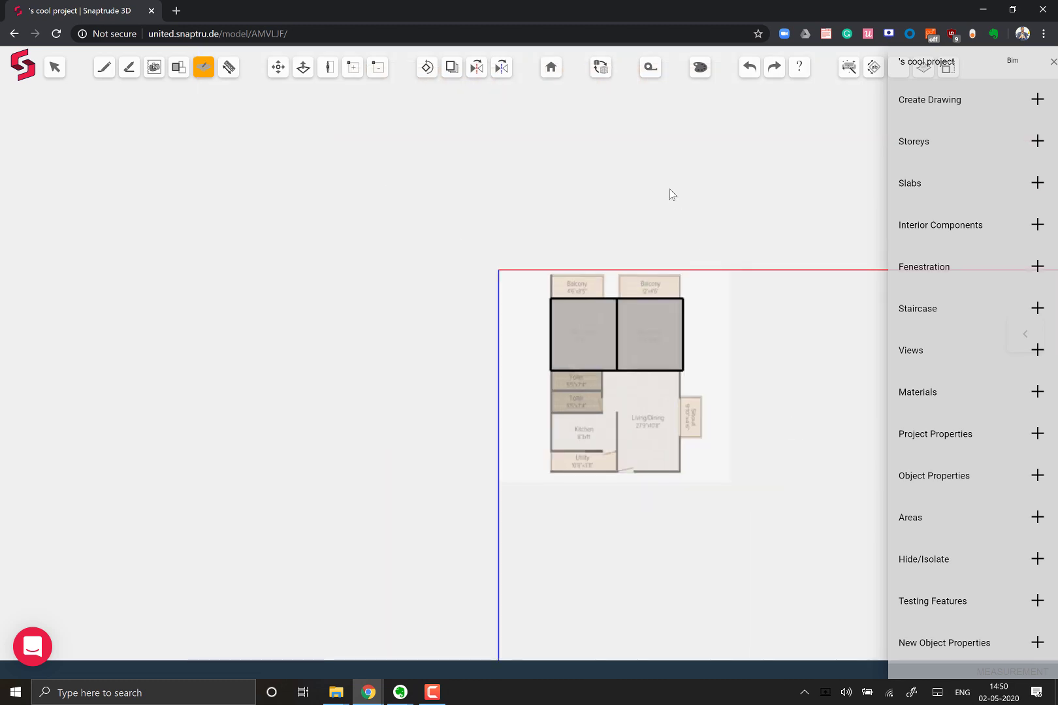
{"action": "scroll", "coordinate": [639, 214], "scroll_direction": "up", "scroll_amount": 5}
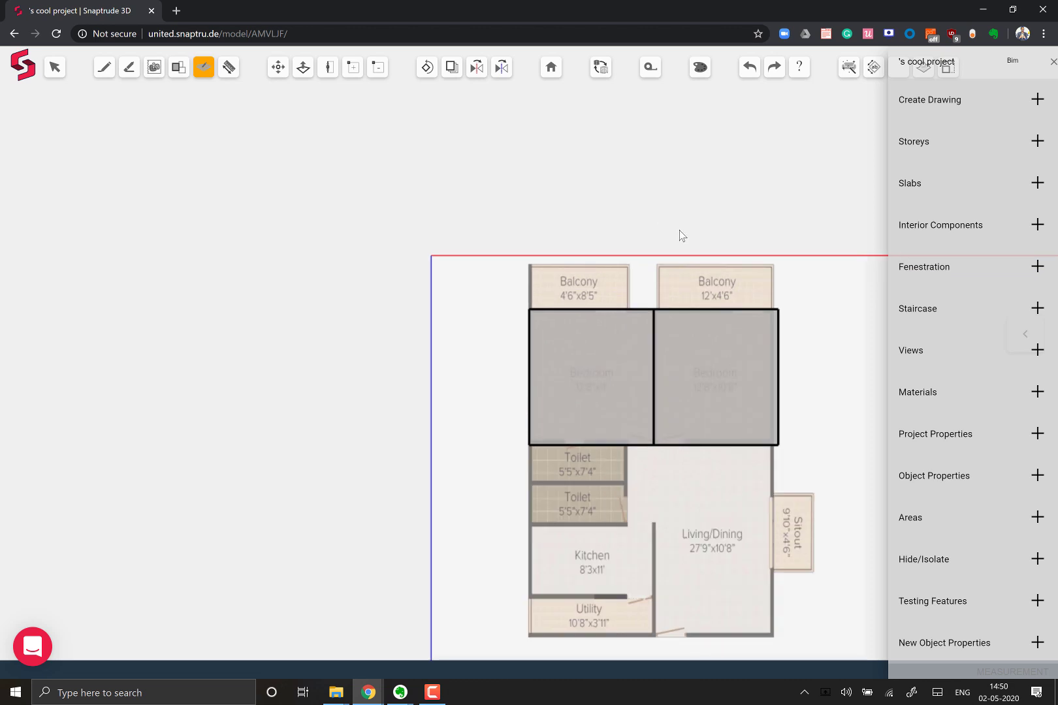
{"action": "scroll", "coordinate": [614, 229], "scroll_direction": "up", "scroll_amount": 3}
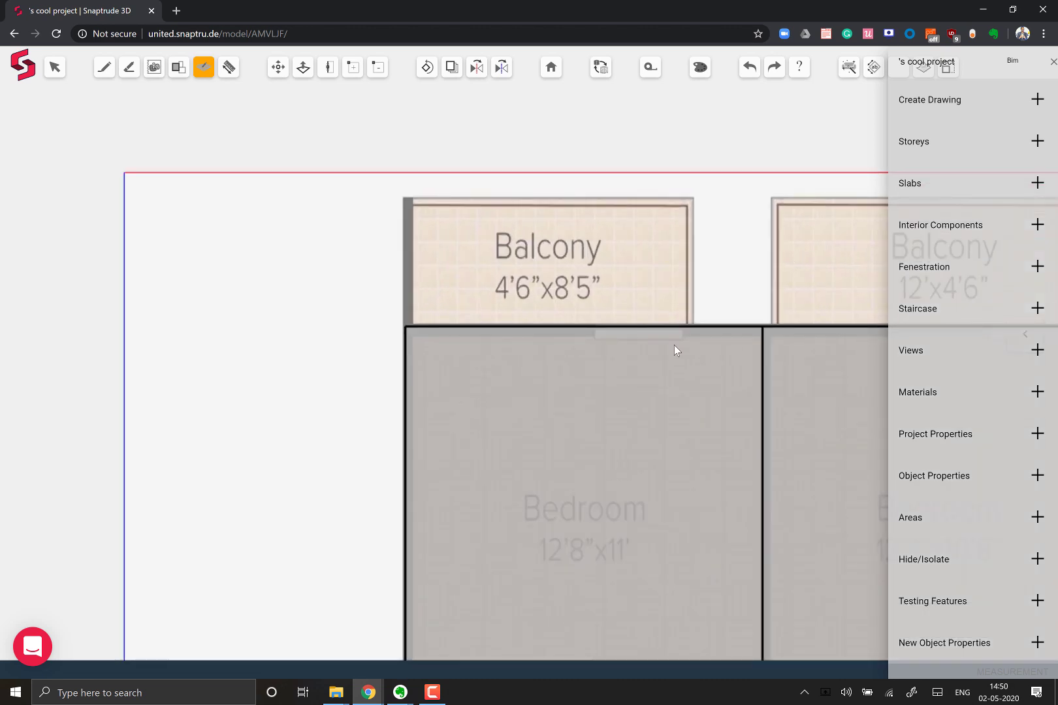
{"action": "left_click", "coordinate": [406, 326]}
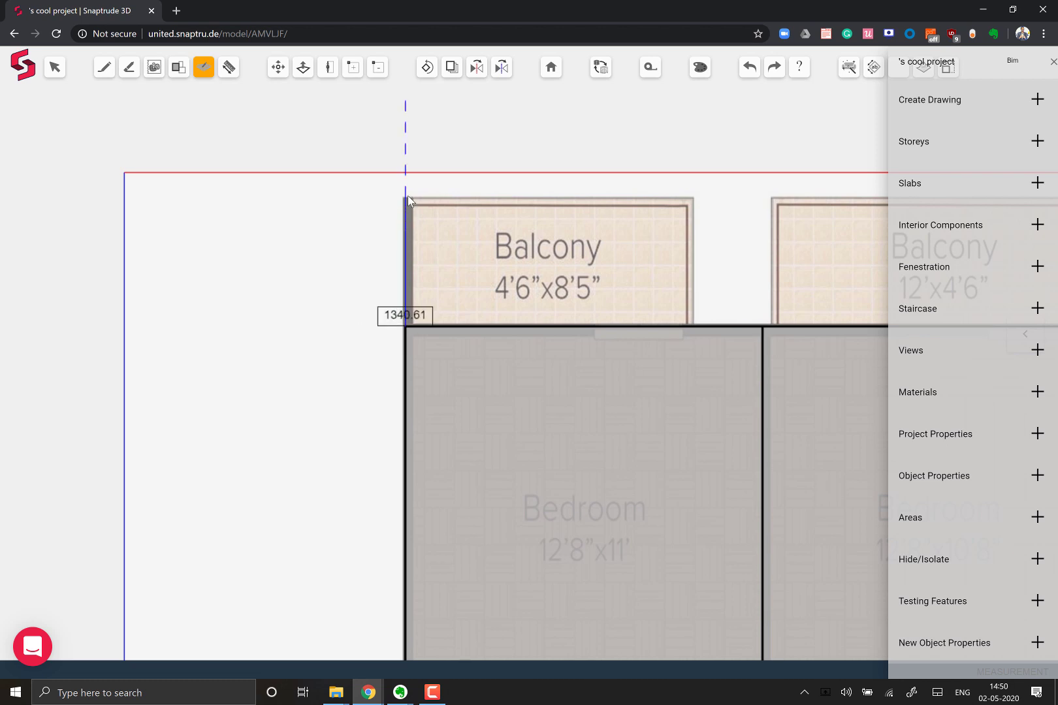
{"action": "type", "text": "1350"}
{"action": "key", "text": "Return"}
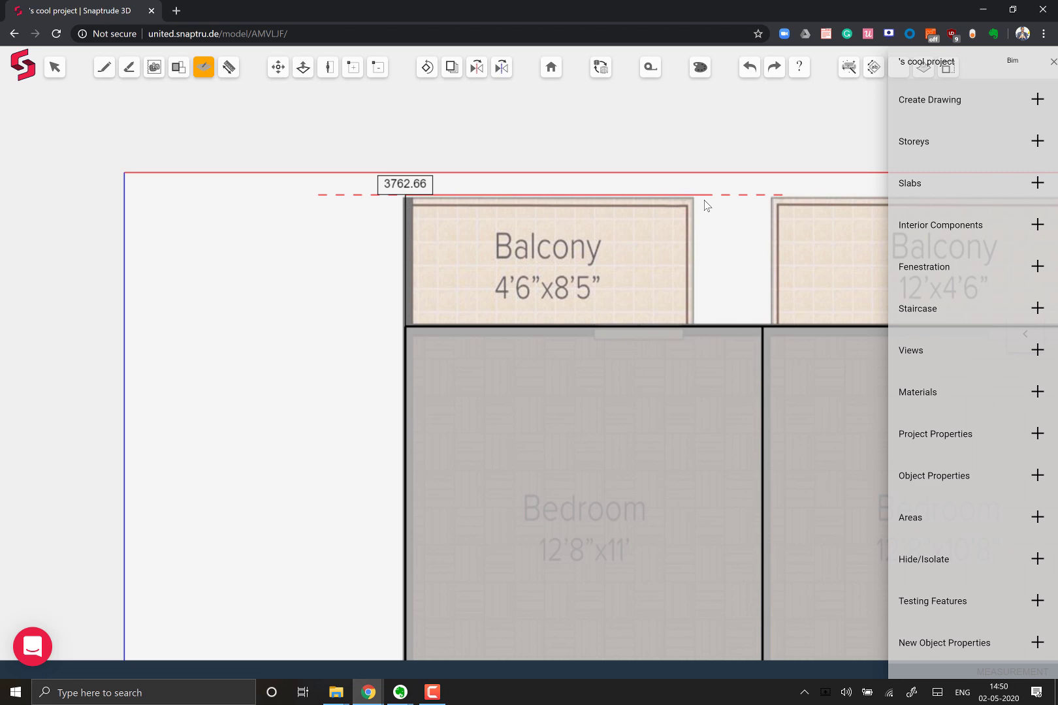
{"action": "type", "text": "3500"}
{"action": "key", "text": "Return"}
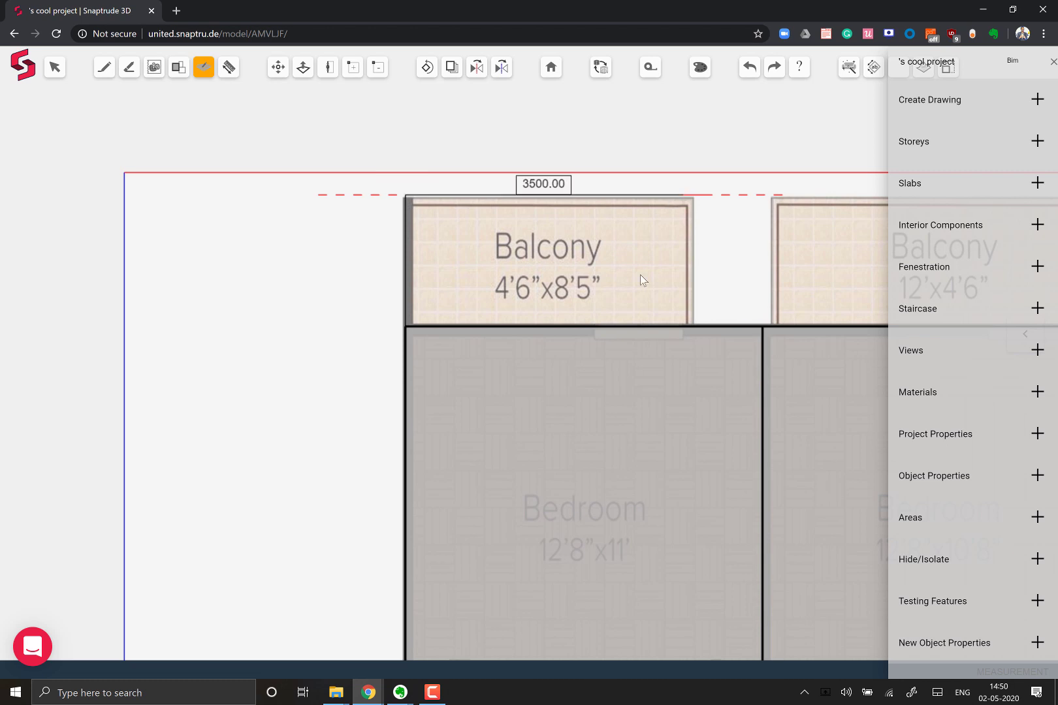
{"action": "left_click", "coordinate": [685, 329]}
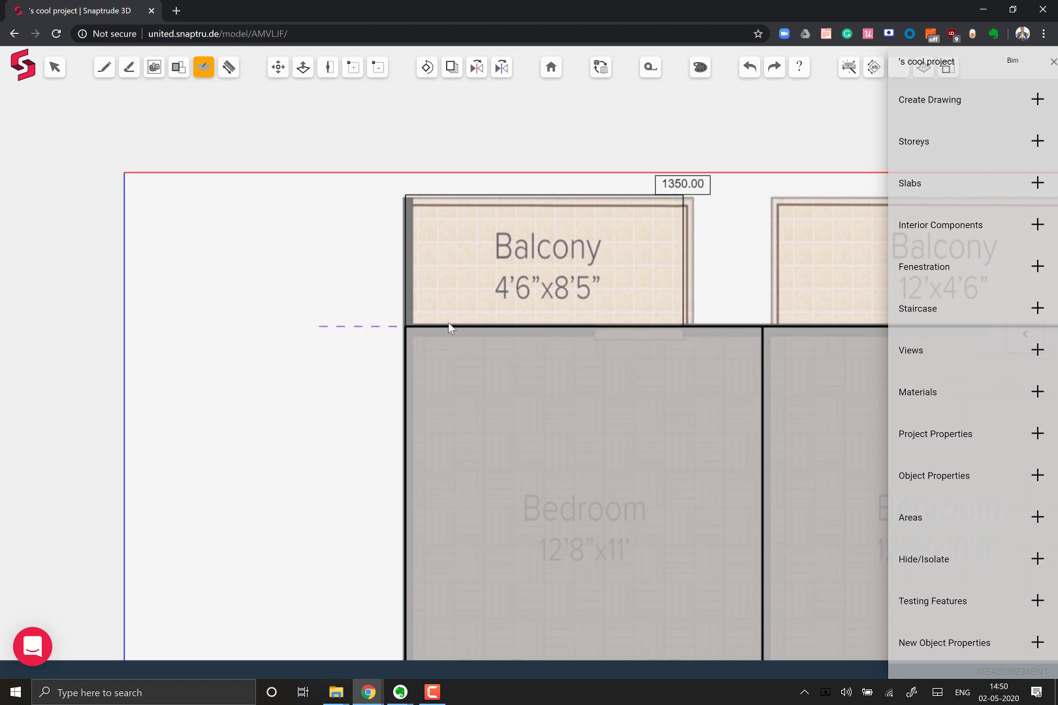
{"action": "left_click", "coordinate": [406, 329]}
- Trace the right balcony as a closed rectangle 4000 mm wide and 1350 mm deep along the right bedroom's upper edge
{"action": "scroll", "coordinate": [146, 248], "scroll_direction": "down", "scroll_amount": 3}
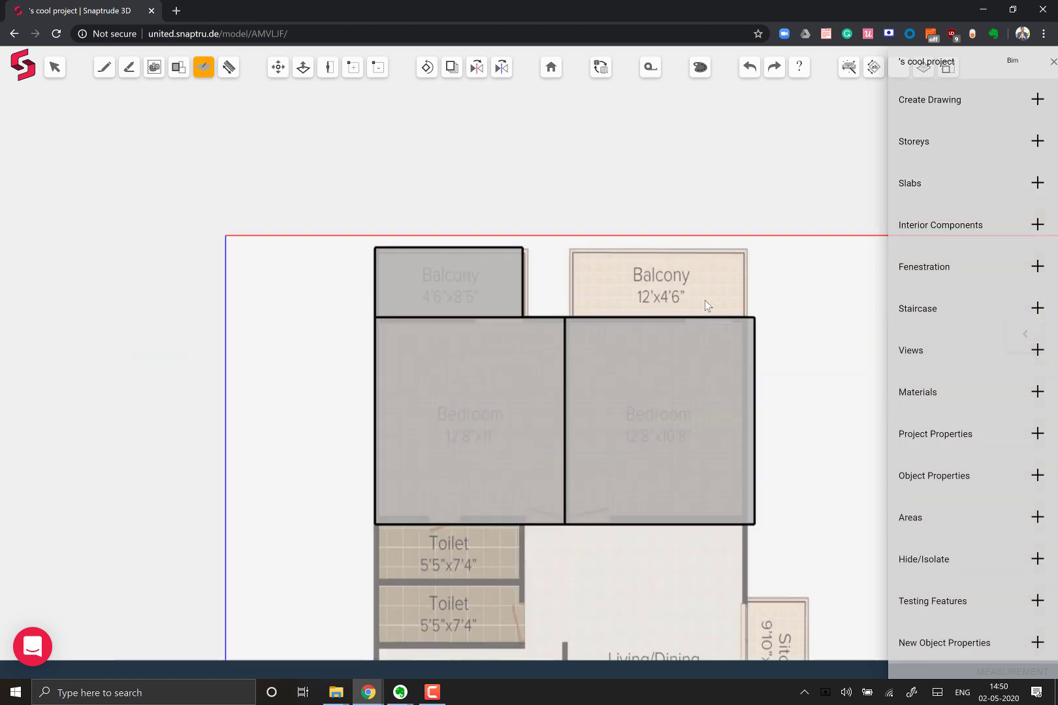
{"action": "scroll", "coordinate": [706, 299], "scroll_direction": "down", "scroll_amount": 2}
{"action": "scroll", "coordinate": [729, 257], "scroll_direction": "up", "scroll_amount": 4}
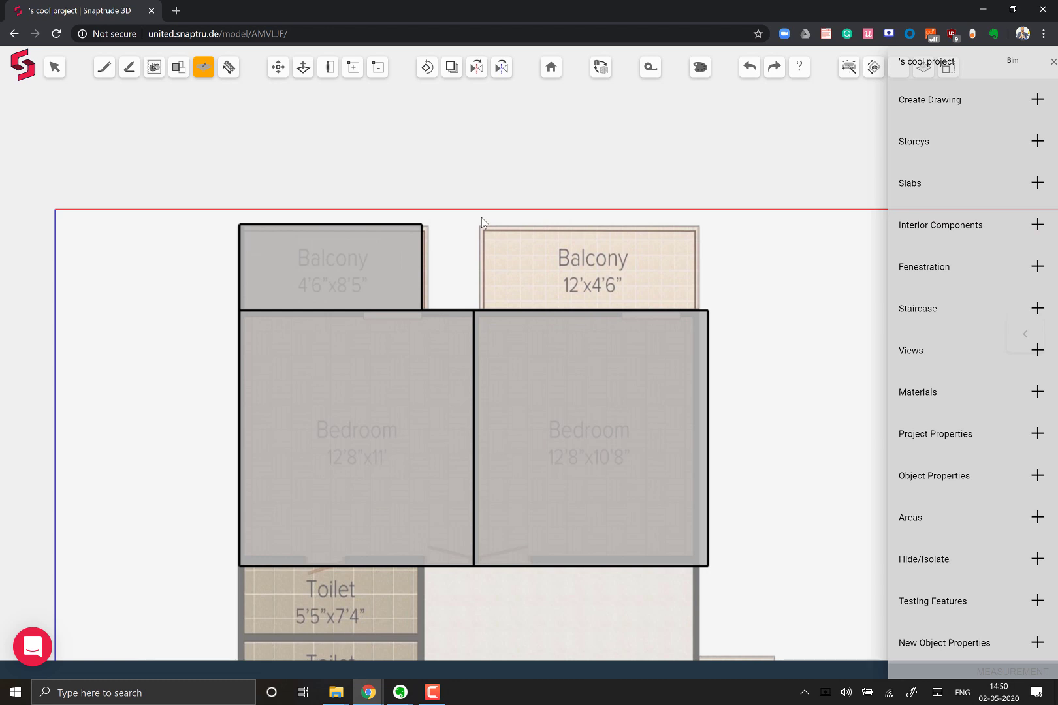
{"action": "scroll", "coordinate": [481, 217], "scroll_direction": "up", "scroll_amount": 1}
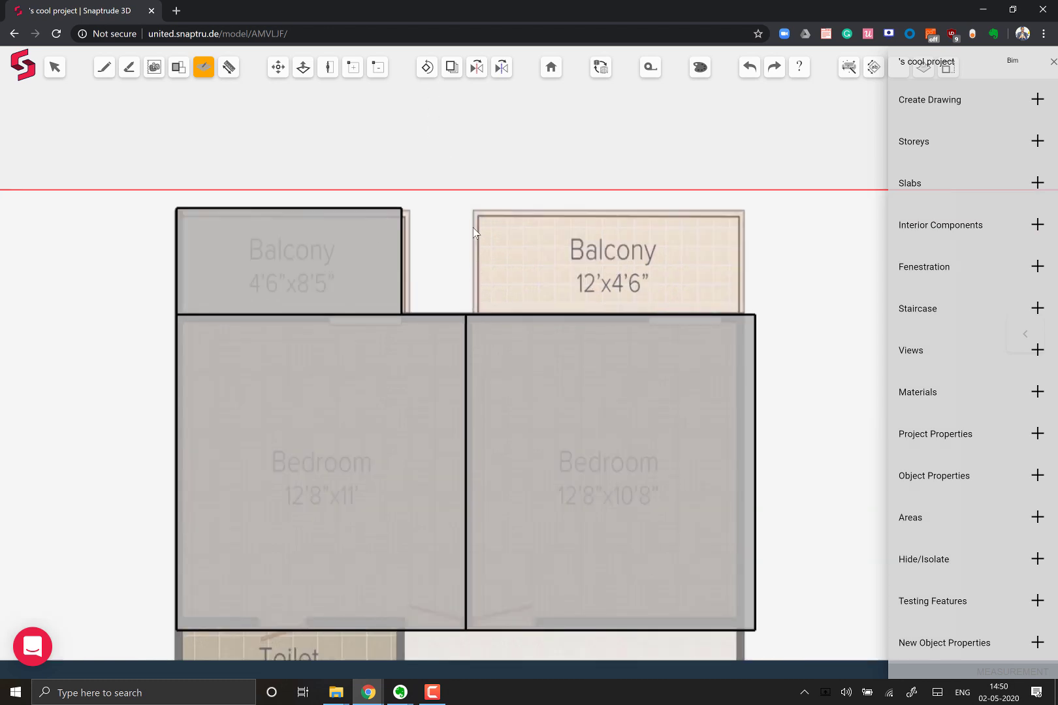
{"action": "scroll", "coordinate": [474, 287], "scroll_direction": "up", "scroll_amount": 1}
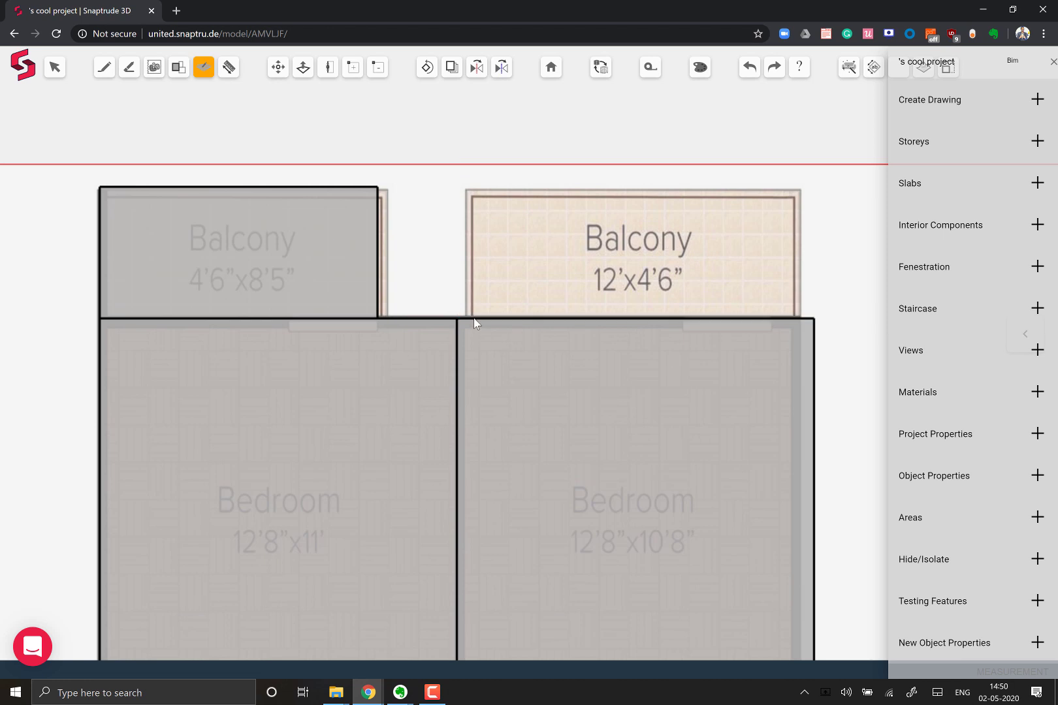
{"action": "left_click", "coordinate": [474, 319]}
{"action": "type", "text": "1365"}
{"action": "key", "text": "BackSpace"}
{"action": "key", "text": "BackSpace"}
{"action": "type", "text": "50"}
{"action": "key", "text": "Return"}
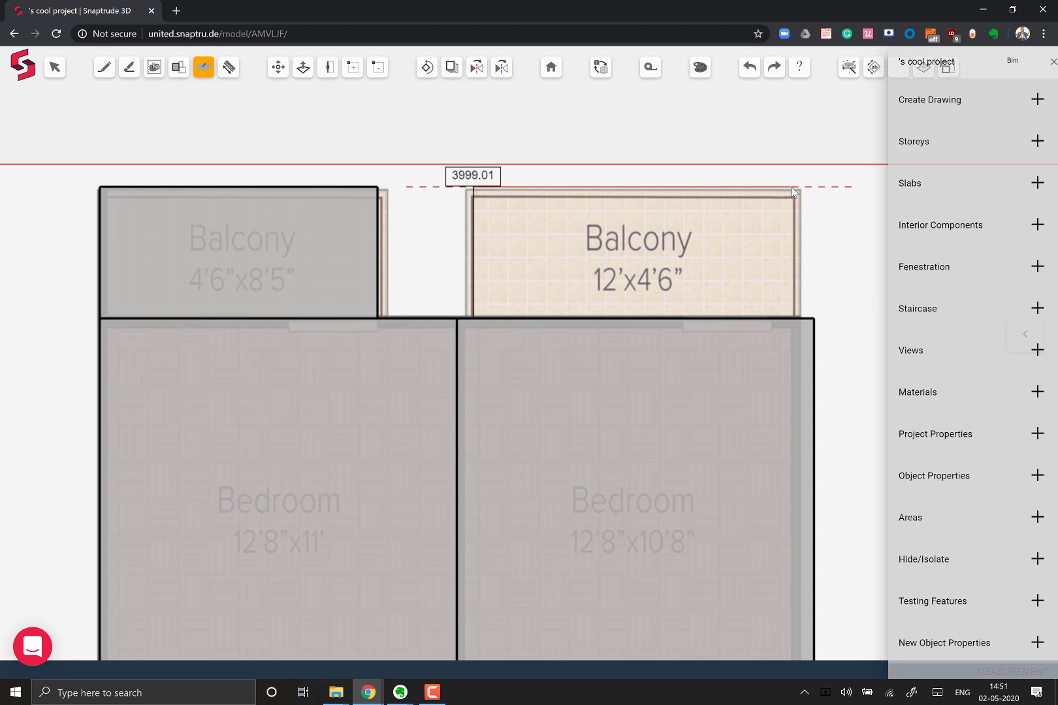
{"action": "type", "text": "4000"}
{"action": "key", "text": "Return"}
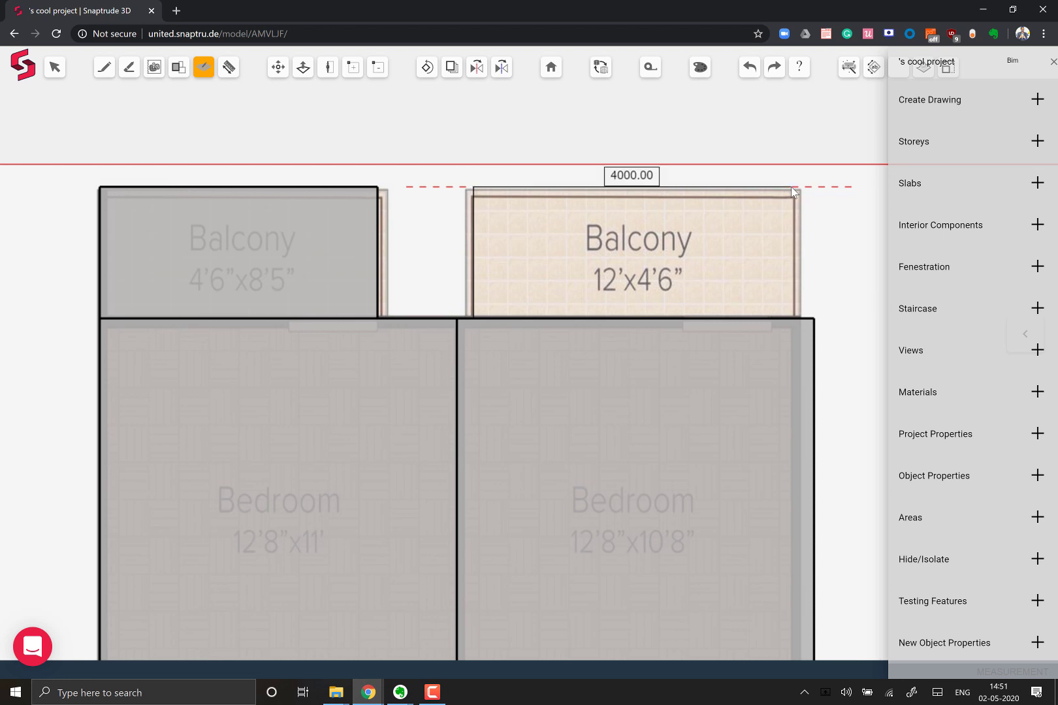
{"action": "left_click", "coordinate": [792, 189]}
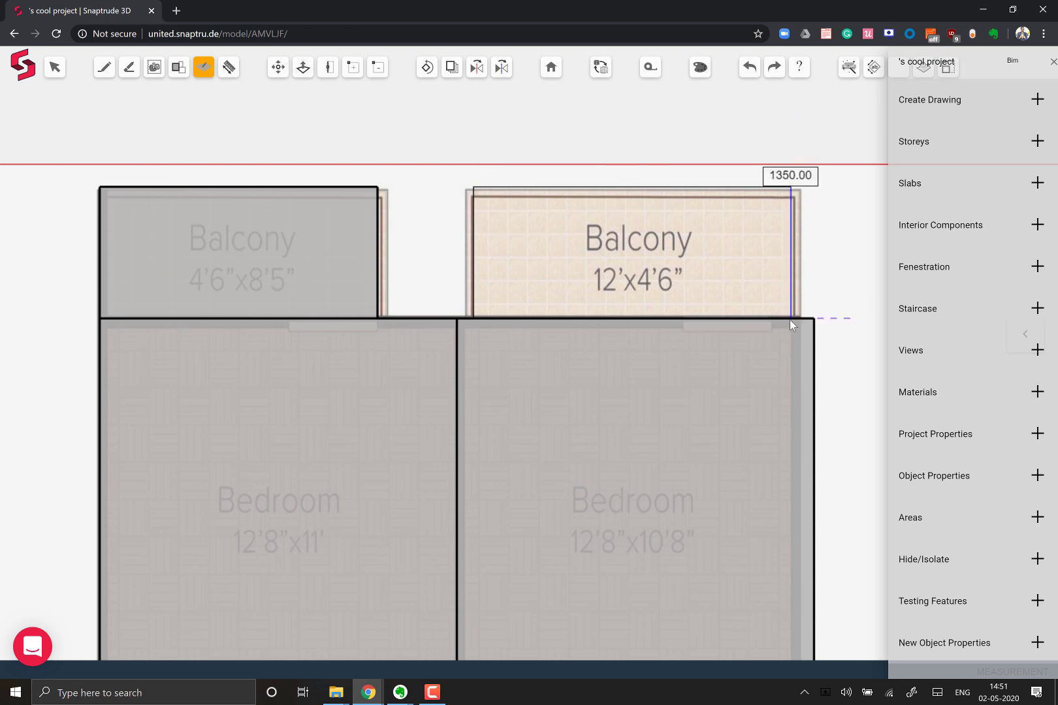
{"action": "left_click", "coordinate": [794, 319]}
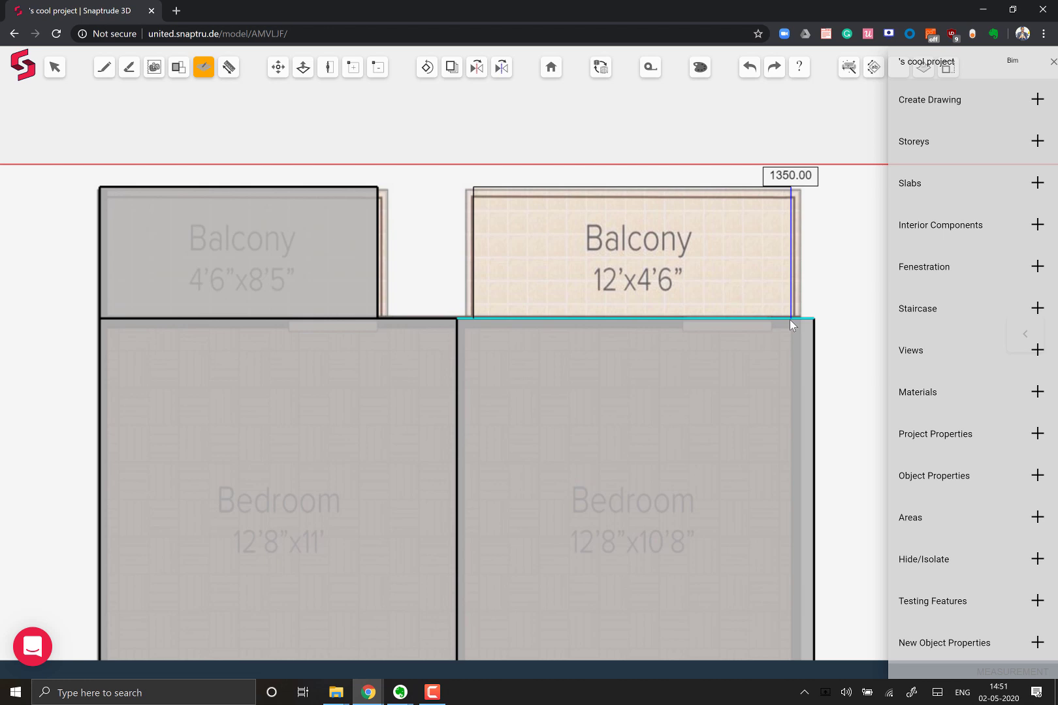
{"action": "left_click", "coordinate": [474, 318]}
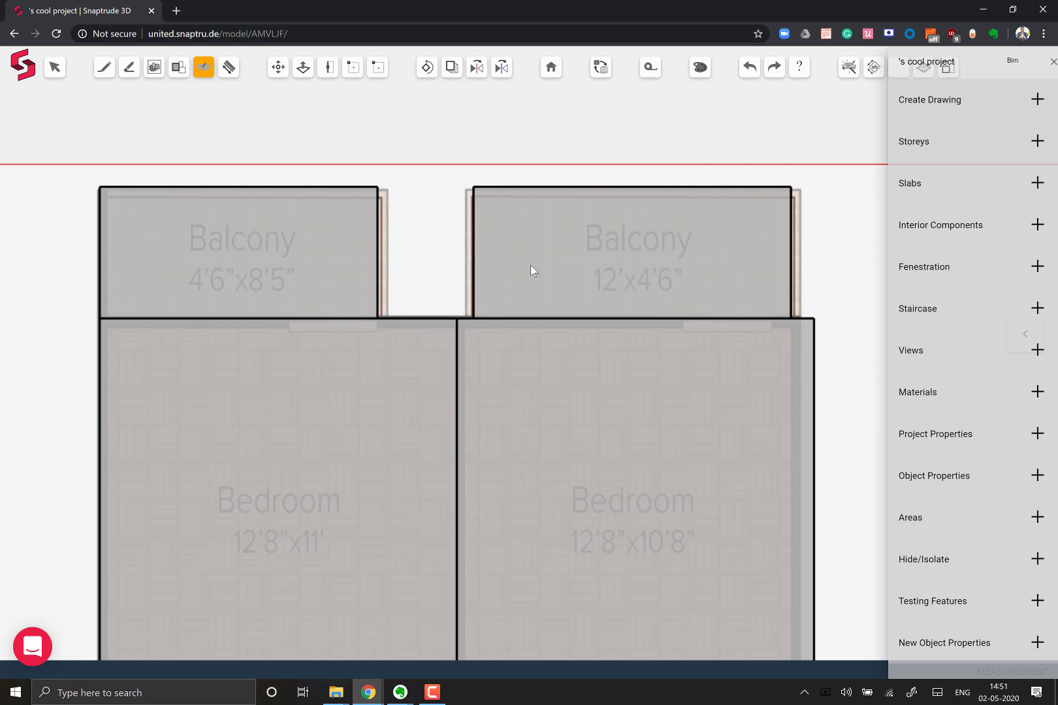
{"action": "scroll", "coordinate": [707, 217], "scroll_direction": "down", "scroll_amount": 5}
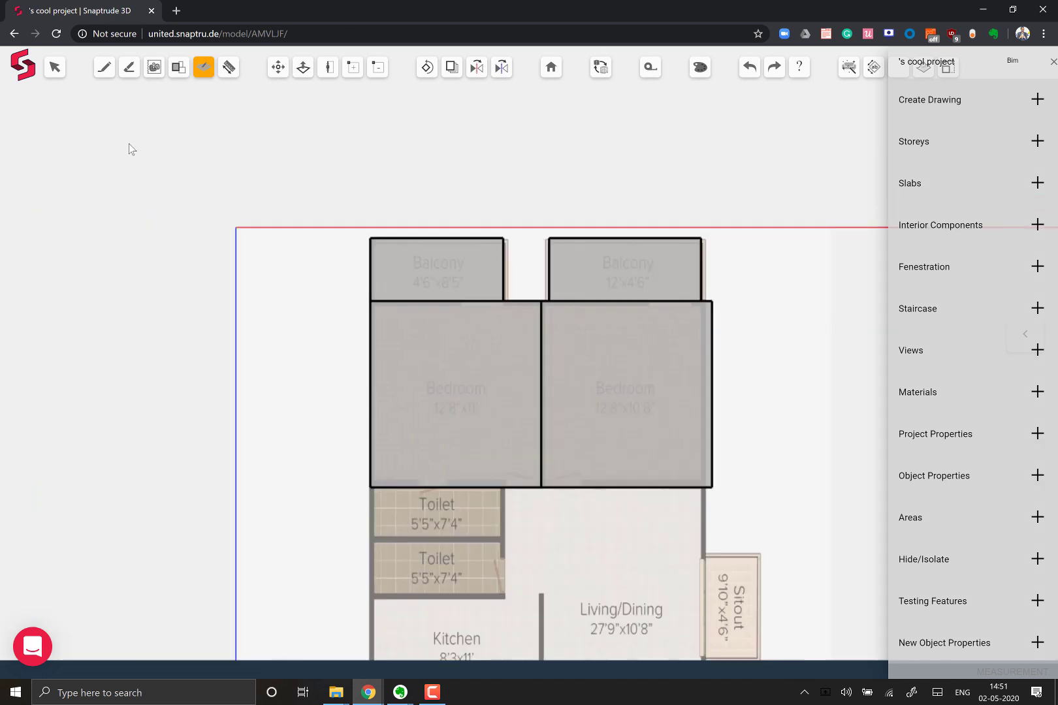
{"action": "scroll", "coordinate": [255, 335], "scroll_direction": "up", "scroll_amount": 5}
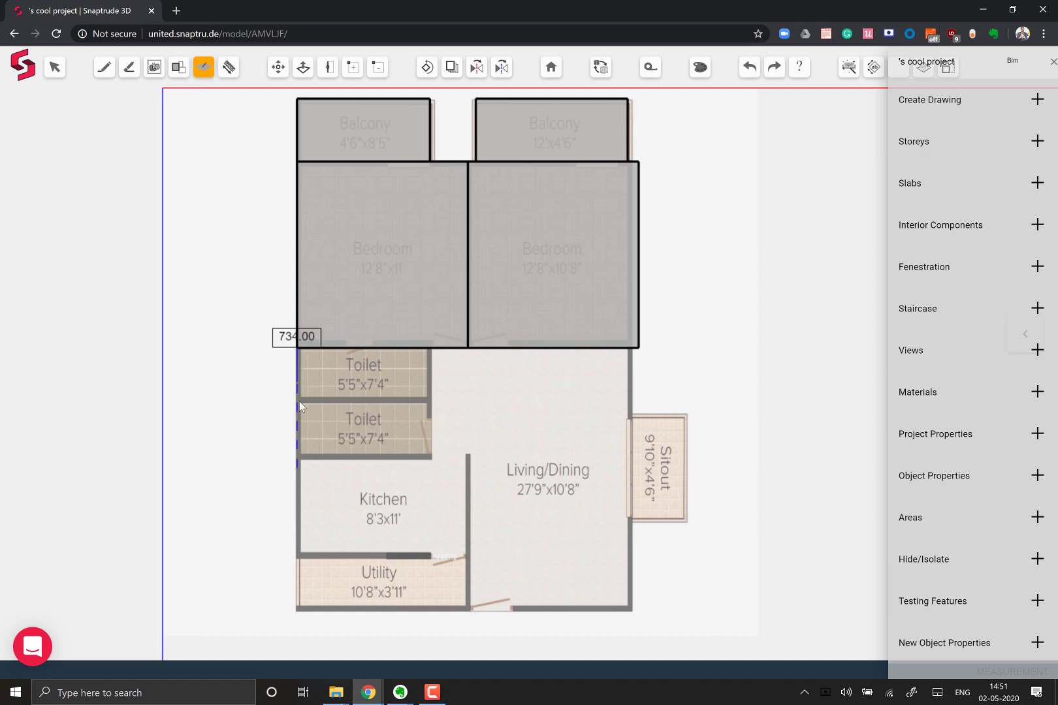
{"action": "type", "text": "12000"}
{"action": "key", "text": "Return"}
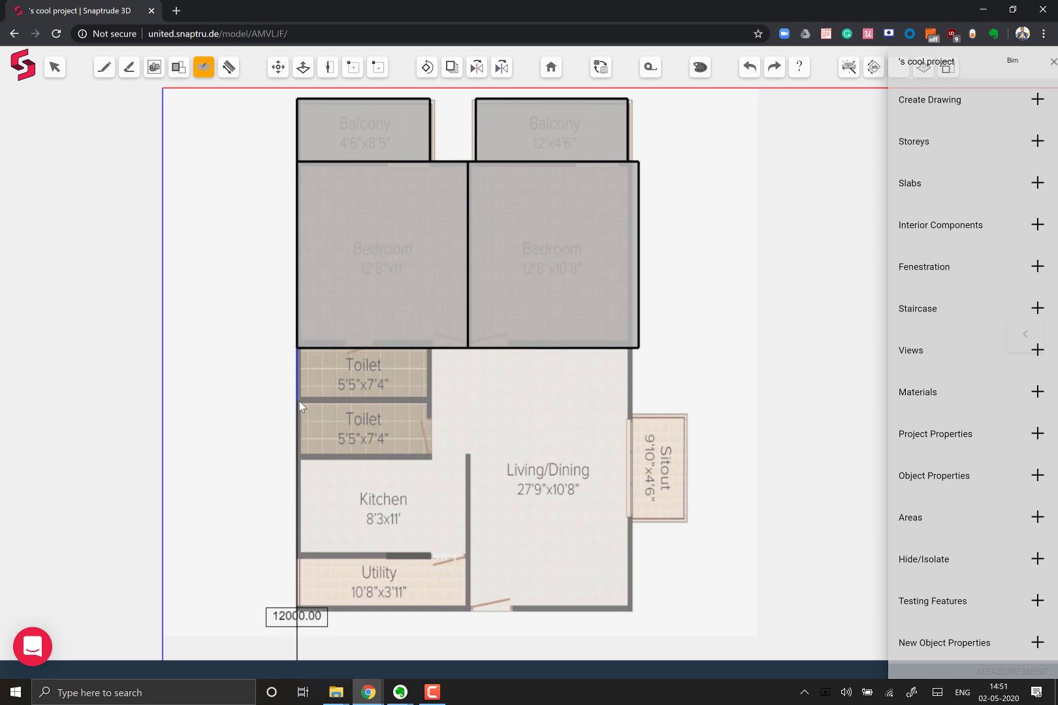
{"action": "left_click", "coordinate": [297, 352]}
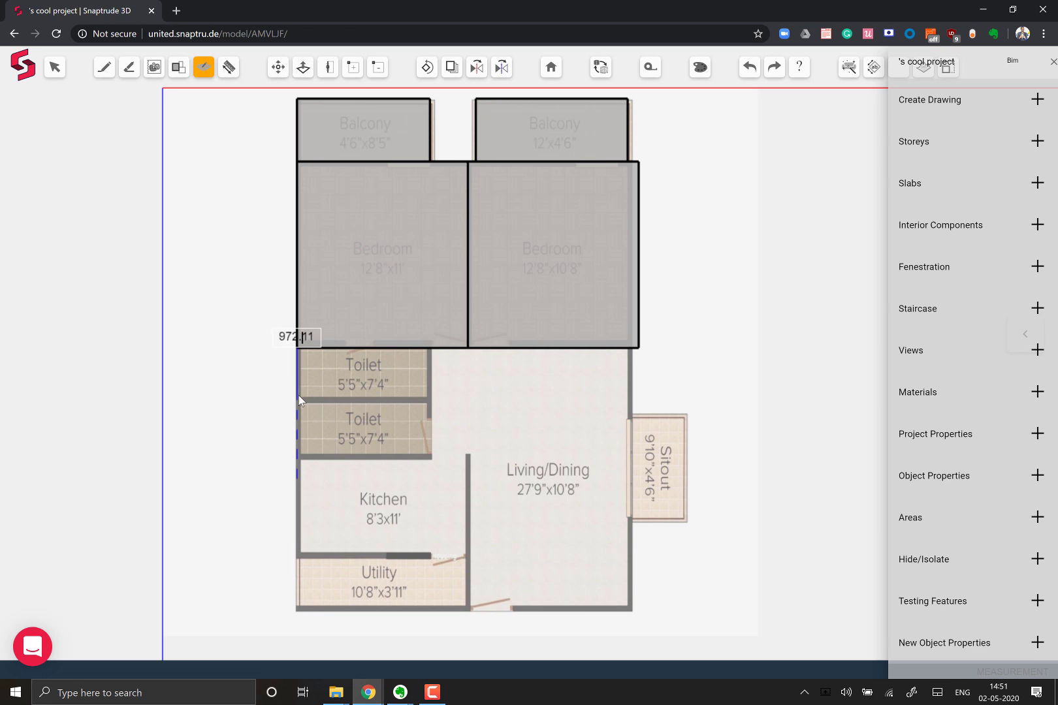
{"action": "type", "text": "20200"}
{"action": "key", "text": "BackSpace"}
{"action": "key", "text": "BackSpace"}
{"action": "key", "text": "BackSpace"}
{"action": "key", "text": "BackSpace"}
{"action": "key", "text": "BackSpace"}
{"action": "key", "text": "BackSpace"}
{"action": "key", "text": "BackSpace"}
{"action": "key", "text": "Escape"}
- Trace the upper toilet as a closed rectangle 3500 mm wide and 1200 mm deep below the left bedroom
{"action": "left_click", "coordinate": [300, 397]}
{"action": "type", "text": "120"}
{"action": "key", "text": "Return"}
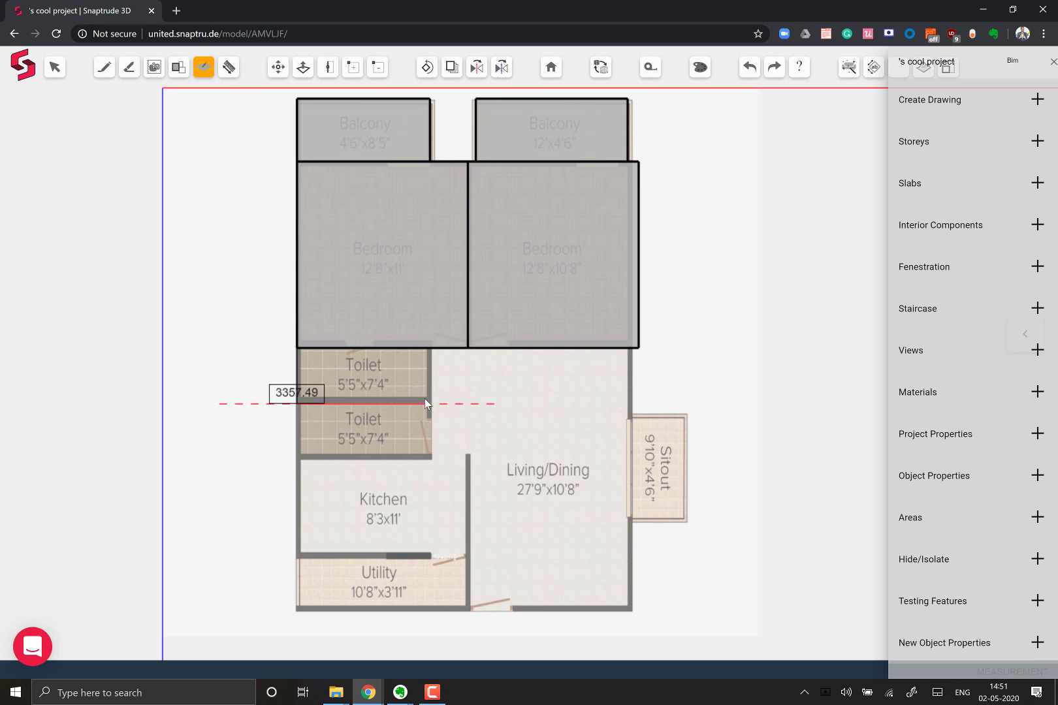
{"action": "type", "text": "3500"}
{"action": "key", "text": "Return"}
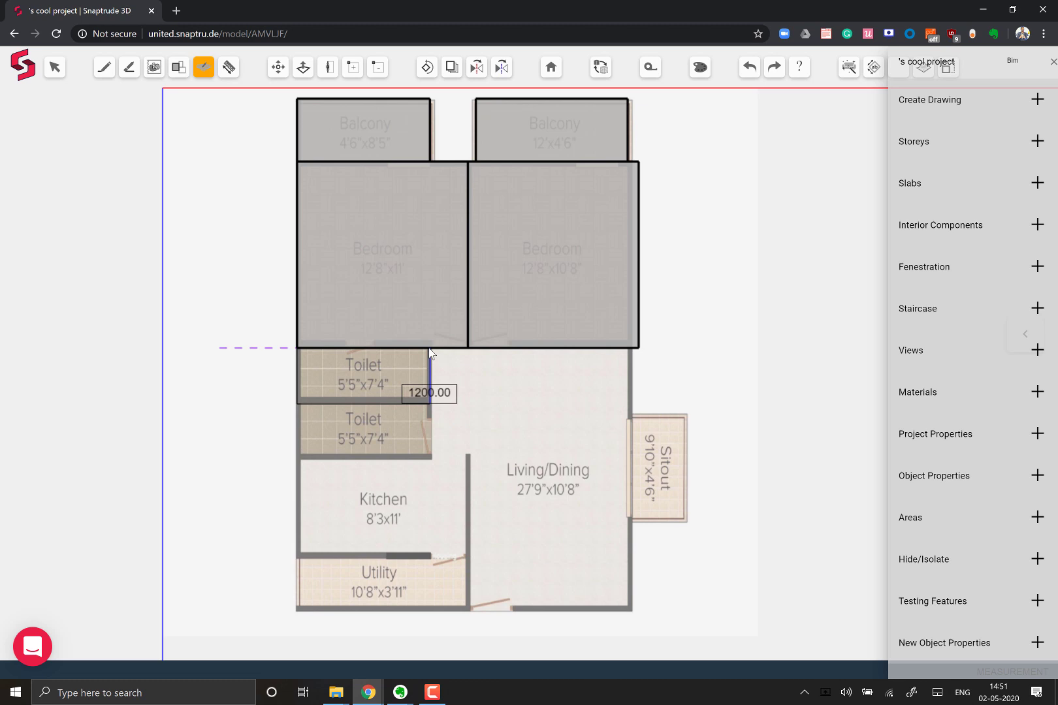
{"action": "left_click", "coordinate": [429, 348]}
{"action": "left_click", "coordinate": [298, 352]}
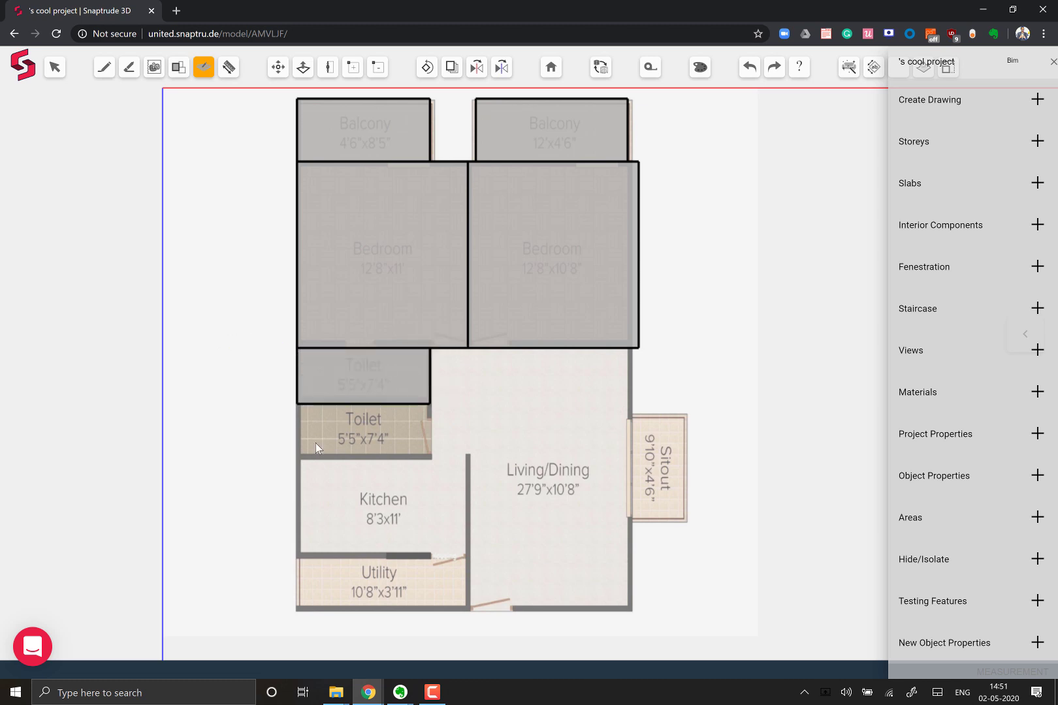
- Trace the lower toilet as a closed rectangle 1200 mm deep, matching the upper toilet's width and sharing its lower edge
{"action": "left_click", "coordinate": [297, 404]}
{"action": "type", "text": "1200"}
{"action": "key", "text": "Return"}
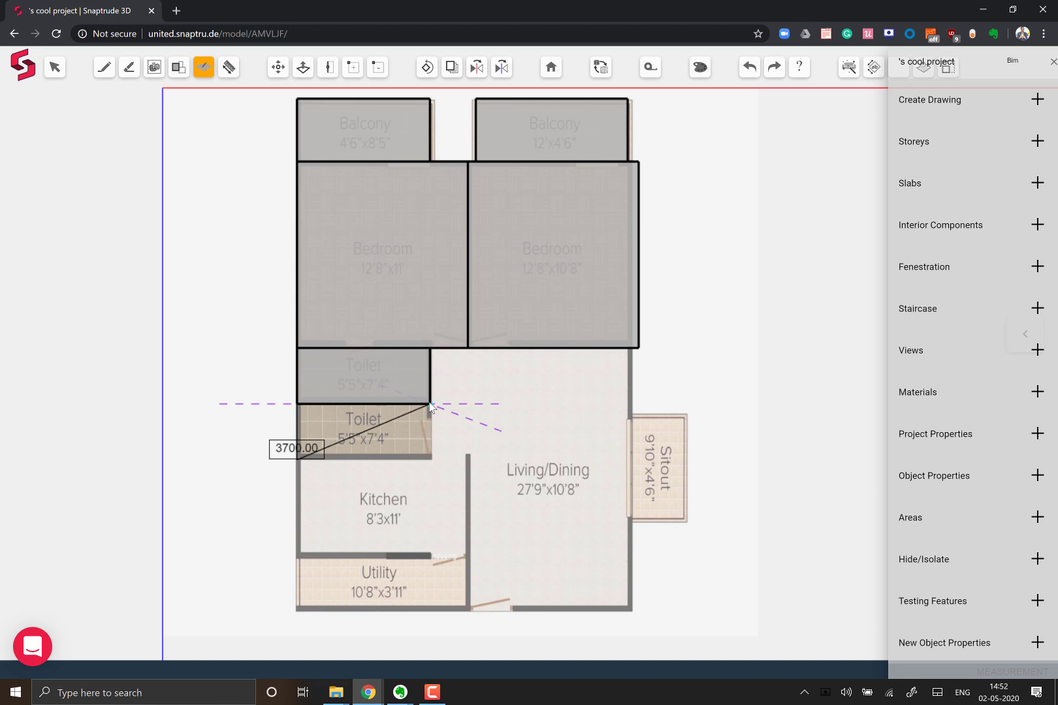
{"action": "left_click", "coordinate": [428, 463]}
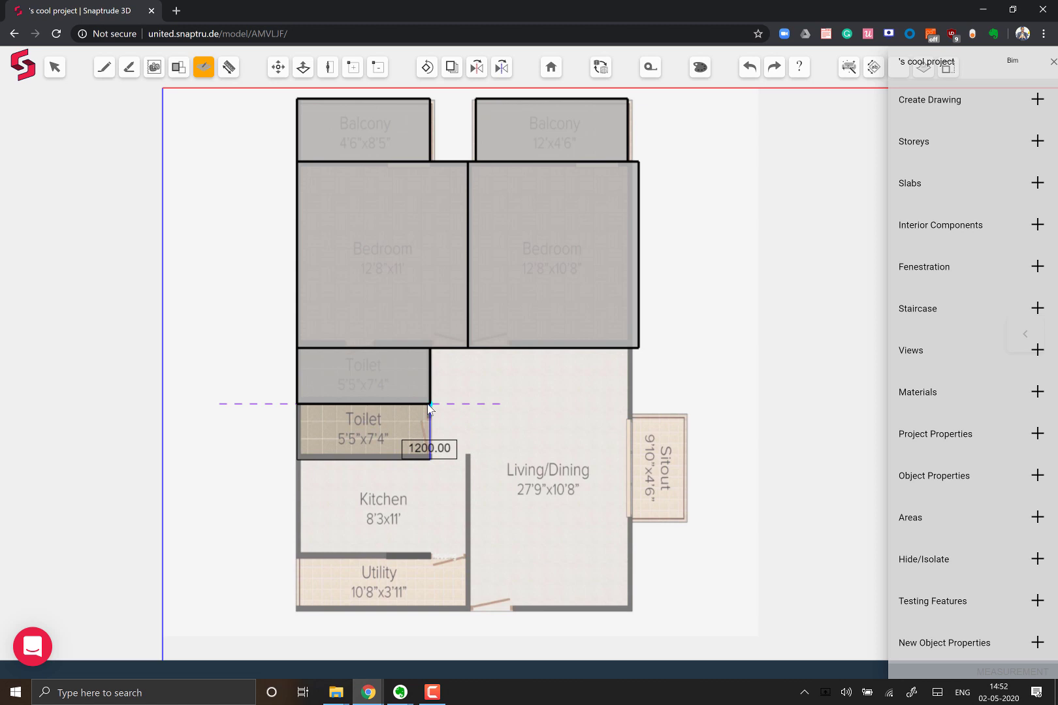
{"action": "left_click", "coordinate": [429, 405]}
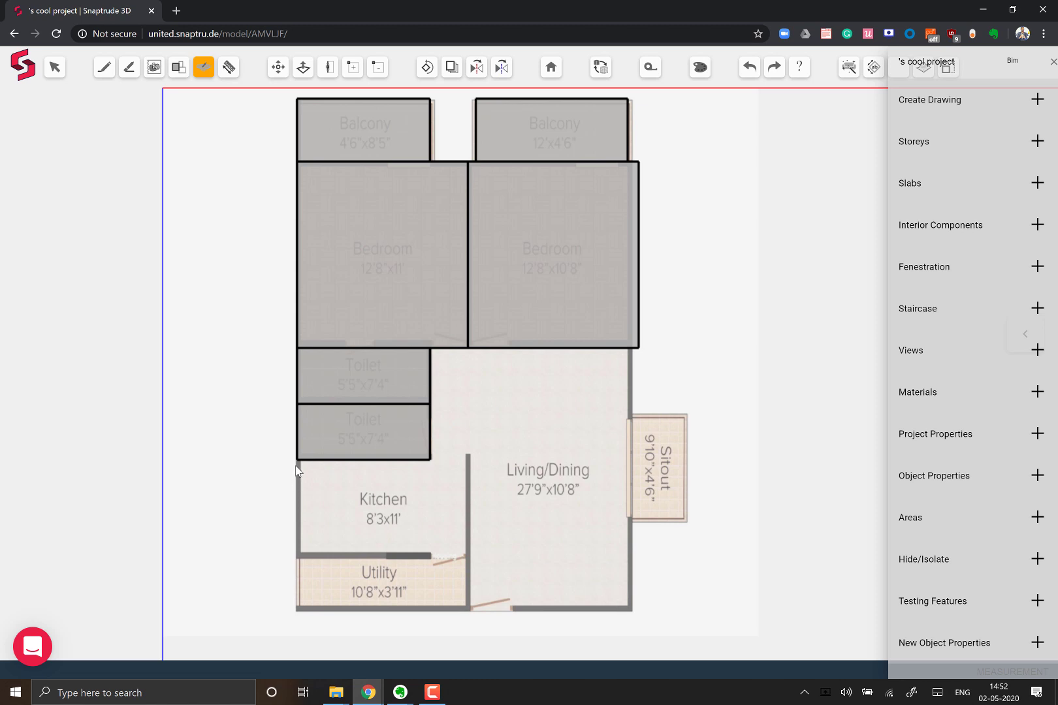
{"action": "left_click", "coordinate": [298, 527]}
{"action": "type", "text": "2000"}
{"action": "key", "text": "Return"}
{"action": "left_click", "coordinate": [469, 555]}
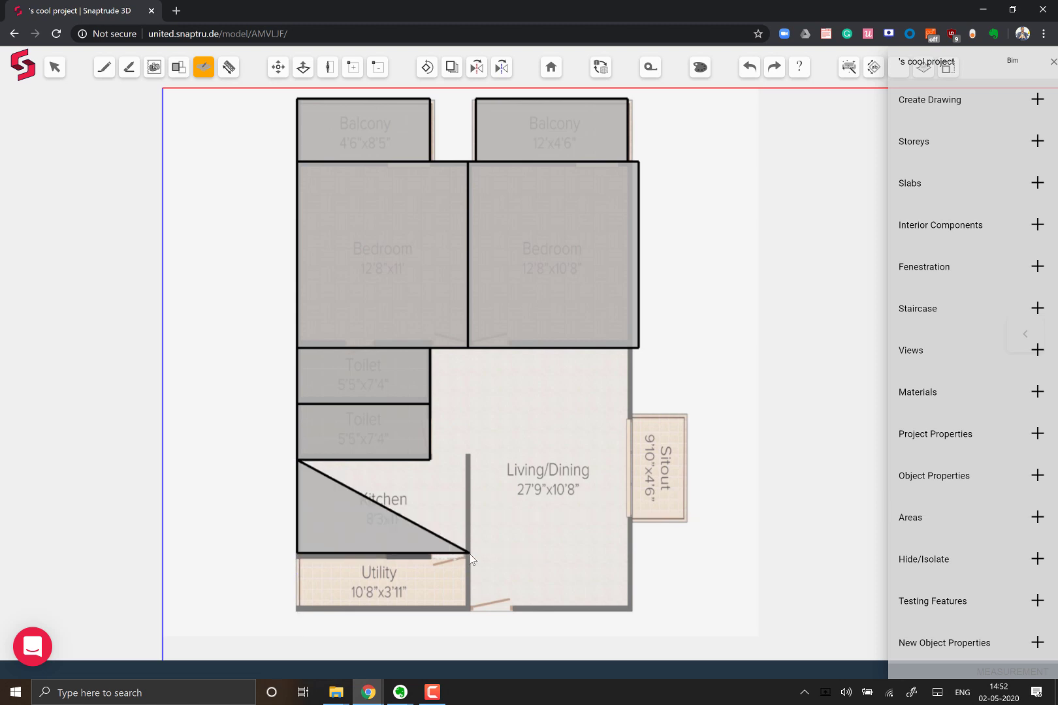
{"action": "key", "text": "Escape"}
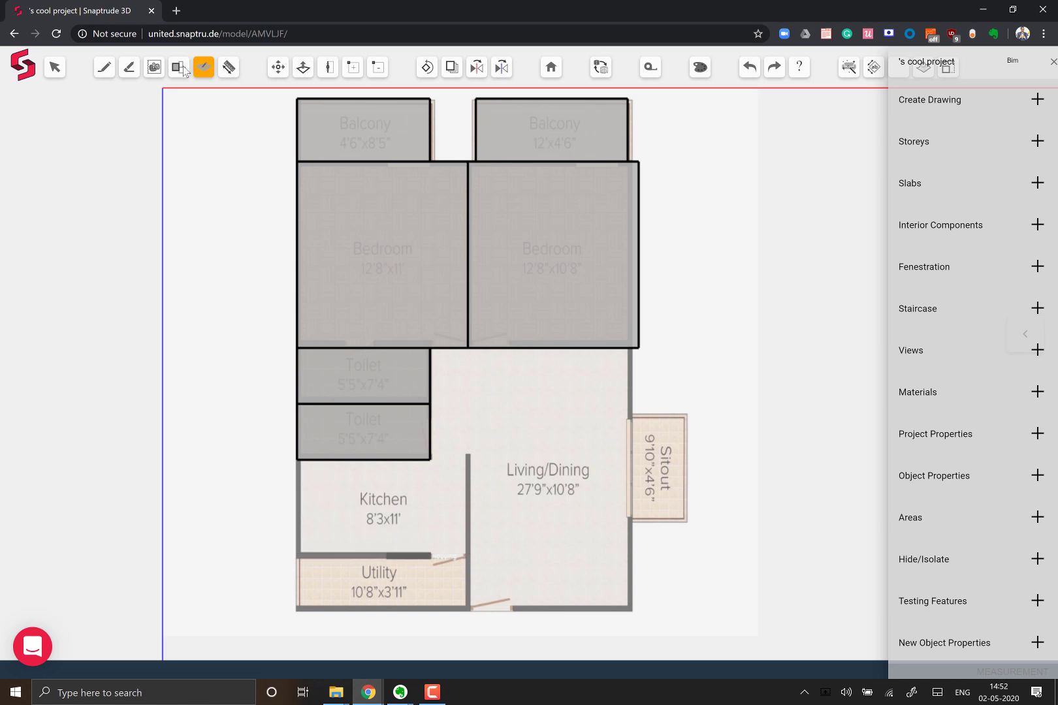
- Trace the kitchen as a closed rectangle 4500 mm wide and 2000 mm deep, starting from the lower toilet's bottom-left corner
{"action": "left_click", "coordinate": [297, 461]}
{"action": "type", "text": "2000"}
{"action": "key", "text": "Return"}
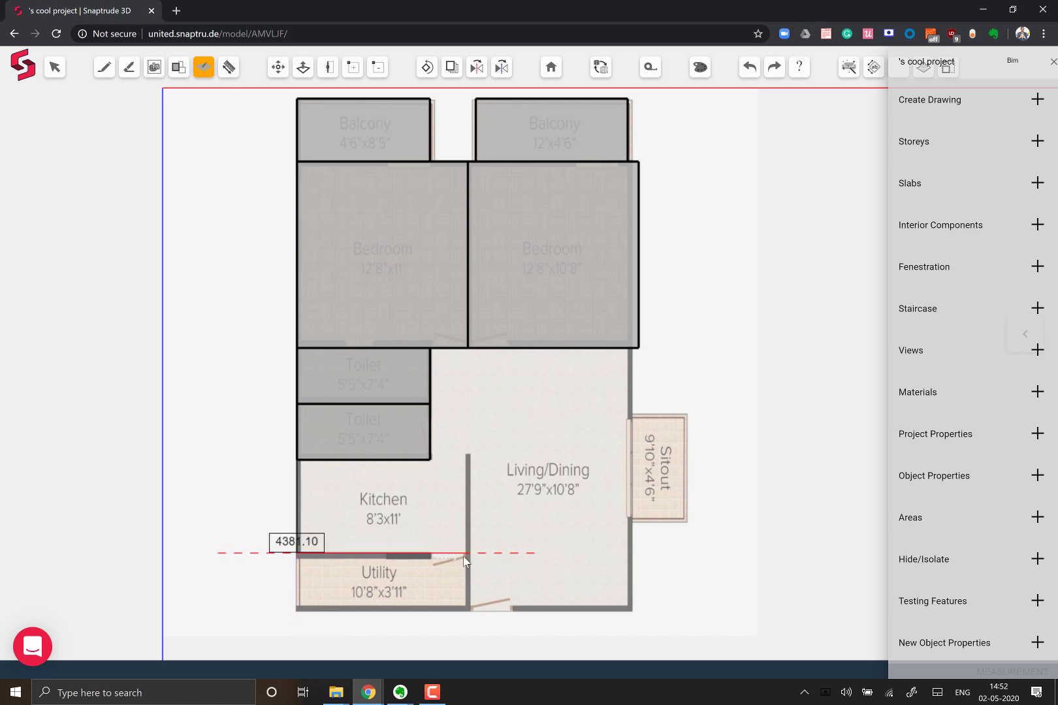
{"action": "type", "text": "4500"}
{"action": "key", "text": "Return"}
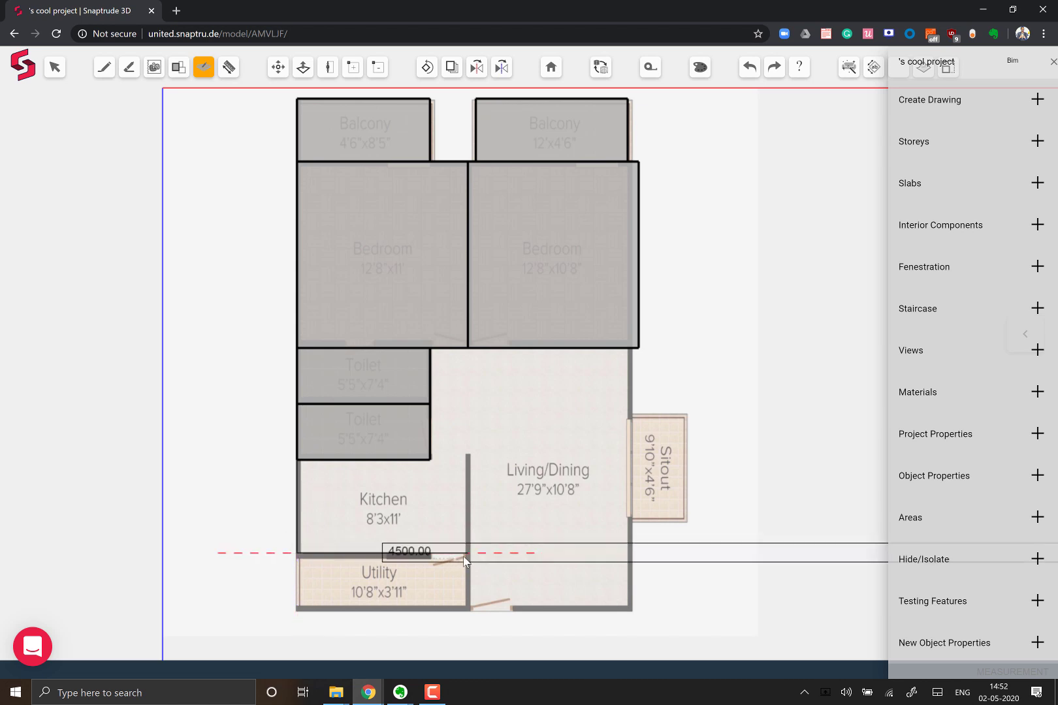
{"action": "left_click", "coordinate": [463, 462]}
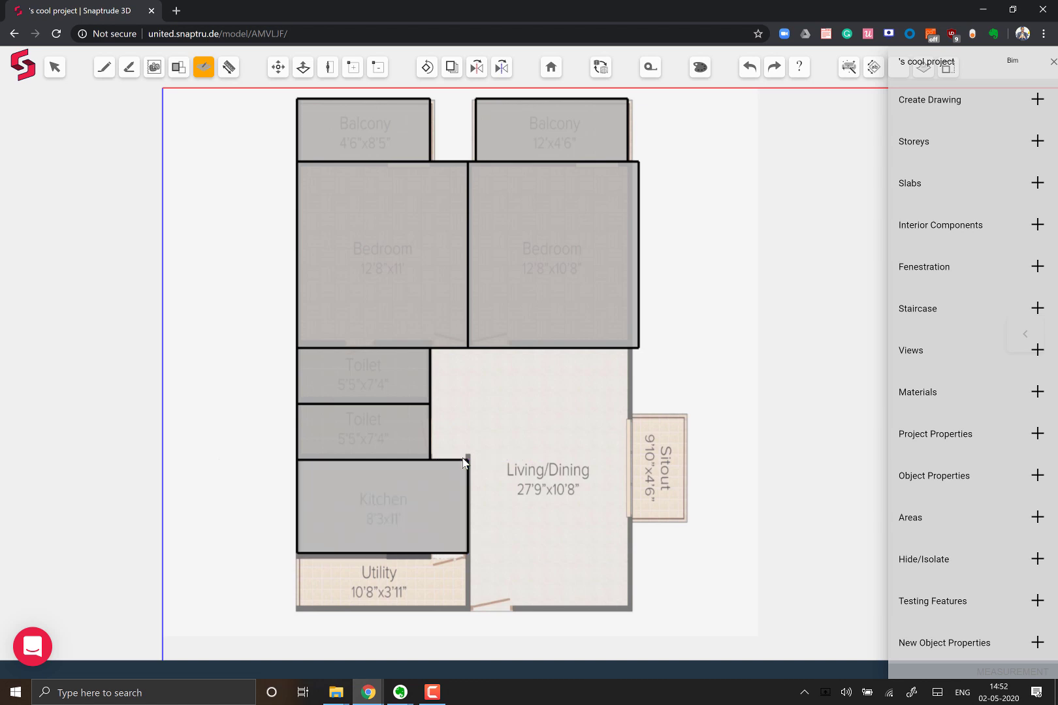
- Start the utility outline with an 1100 mm edge running down from the kitchen's lower-left corner
{"action": "left_click", "coordinate": [297, 554]}
{"action": "type", "text": "1"}
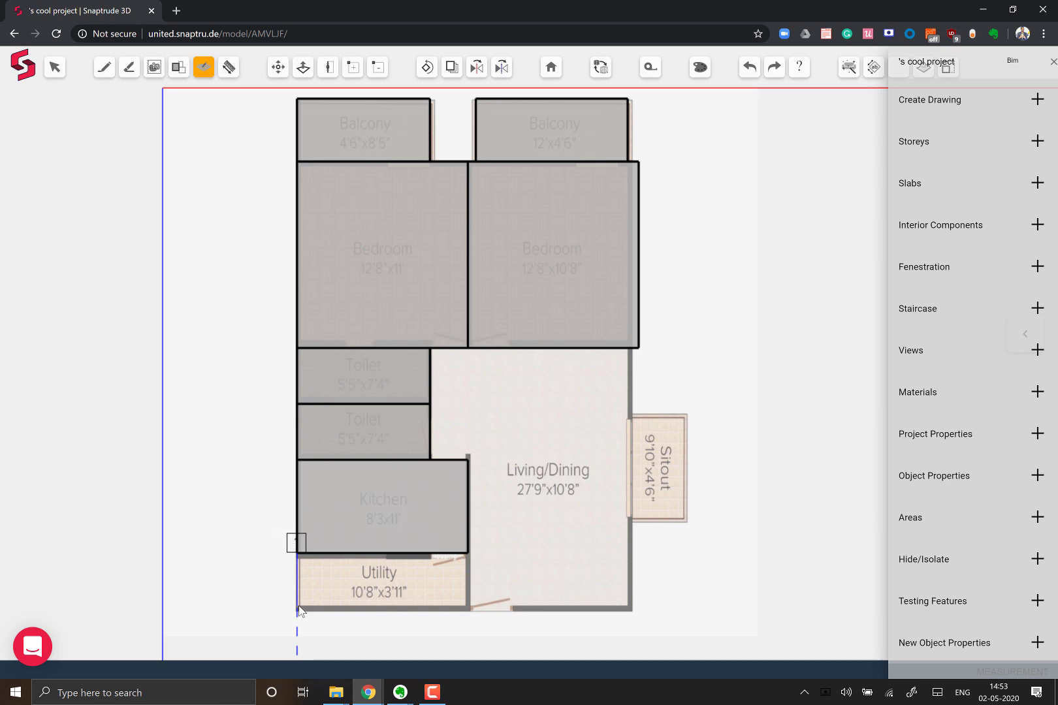
{"action": "type", "text": "100"}
{"action": "key", "text": "Return"}
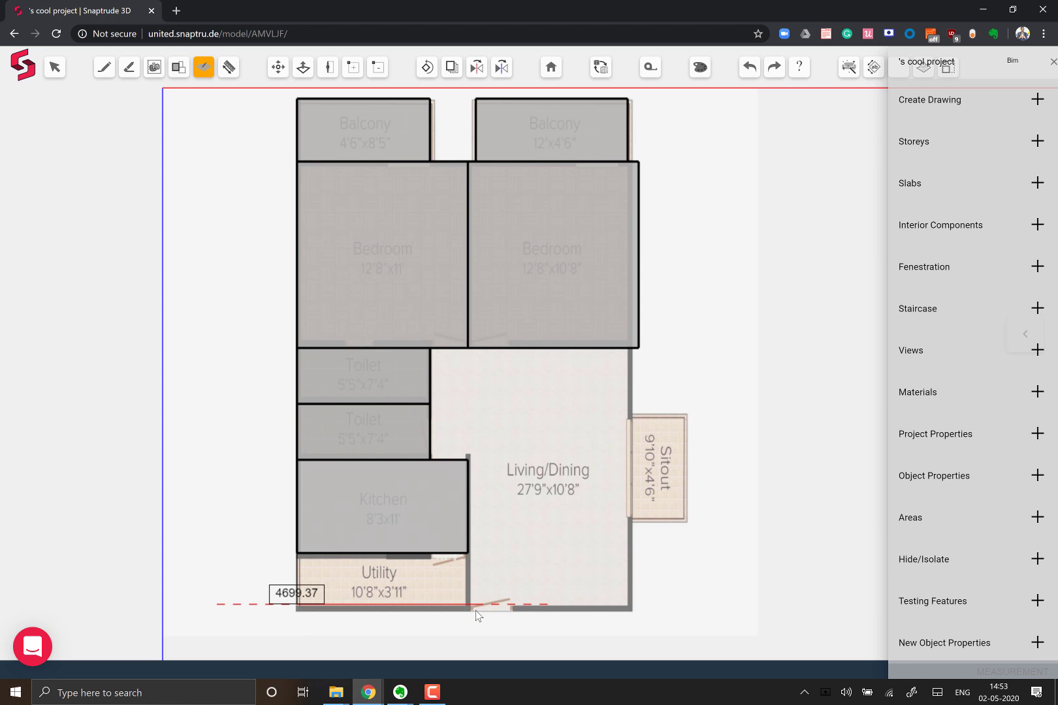
{"action": "type", "text": "45000"}
{"action": "key", "text": "Return"}
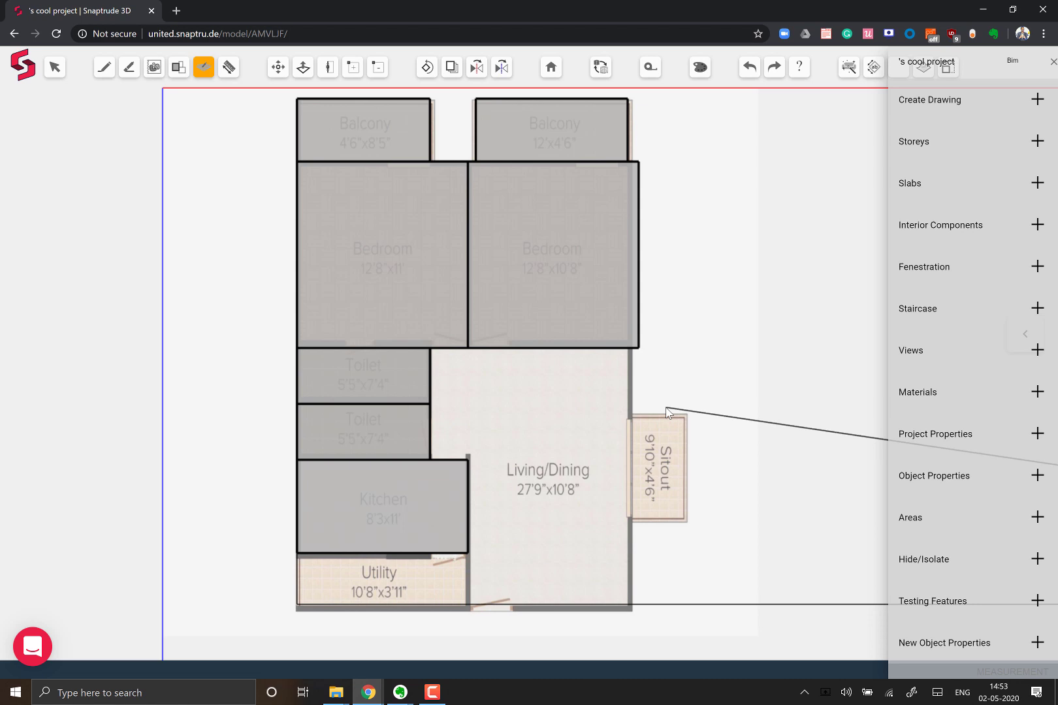
{"action": "key", "text": "ctrl+z"}
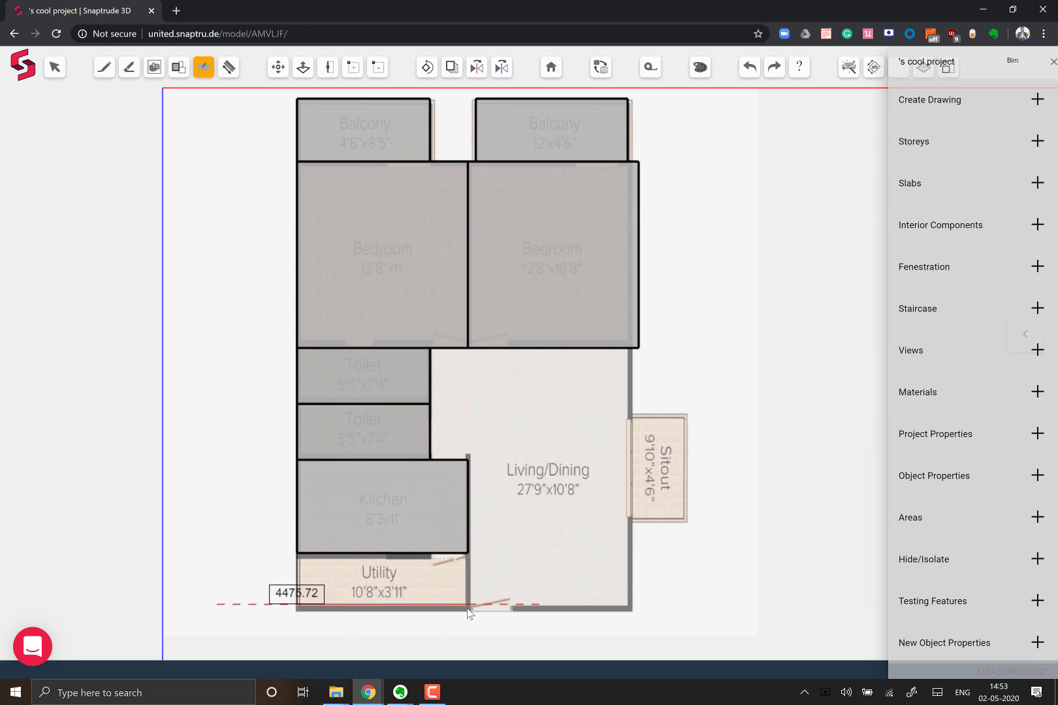
- Give the utility outline a 4500 mm lower edge and close it against the kitchen's lower edge
{"action": "type", "text": "4500"}
{"action": "key", "text": "Return"}
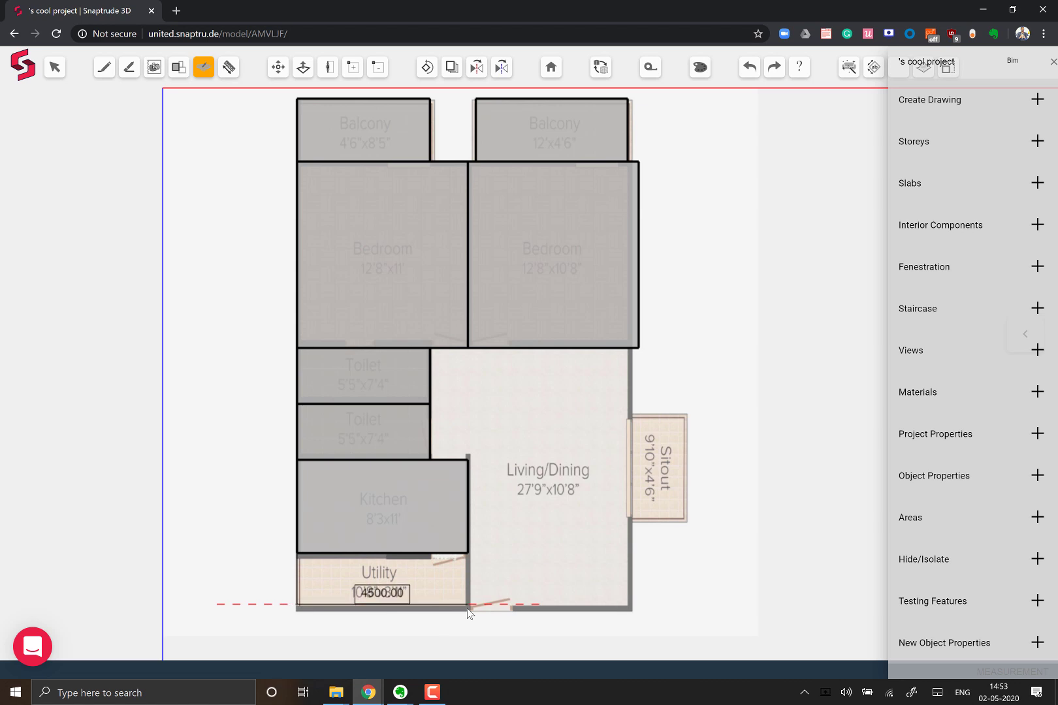
{"action": "left_click", "coordinate": [469, 556]}
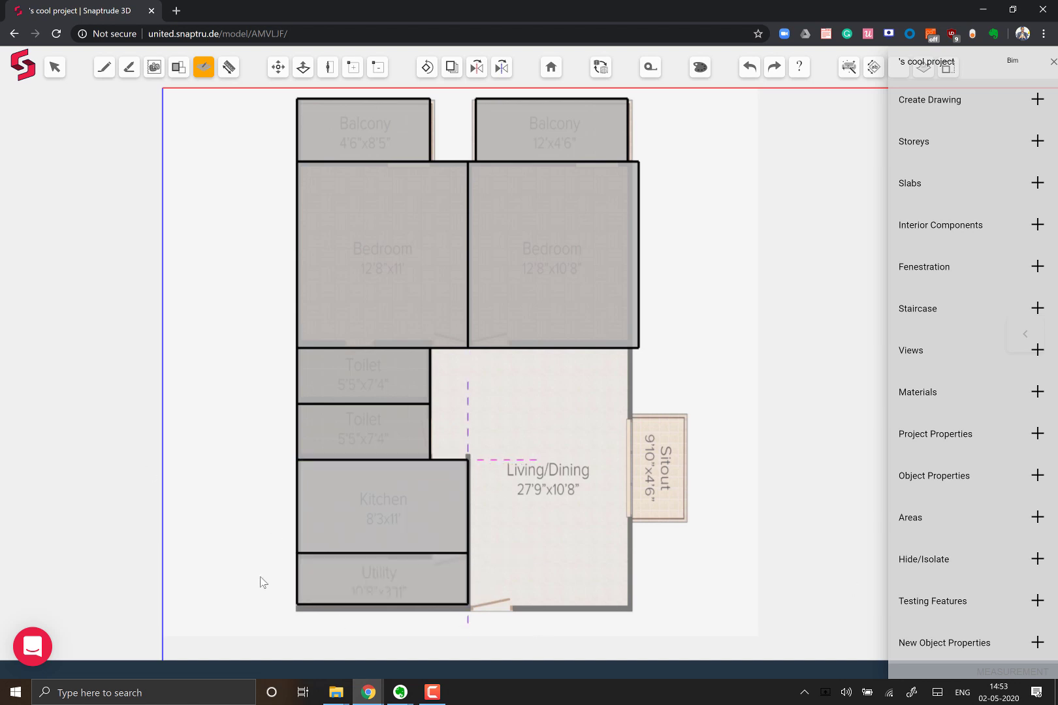
- Trace the living/dining area as a closed L-shaped outline bounded by the kitchen, utility, toilets and bedrooms, flush with the right bedroom's outer edge
{"action": "left_click", "coordinate": [467, 460]}
{"action": "left_click", "coordinate": [429, 459]}
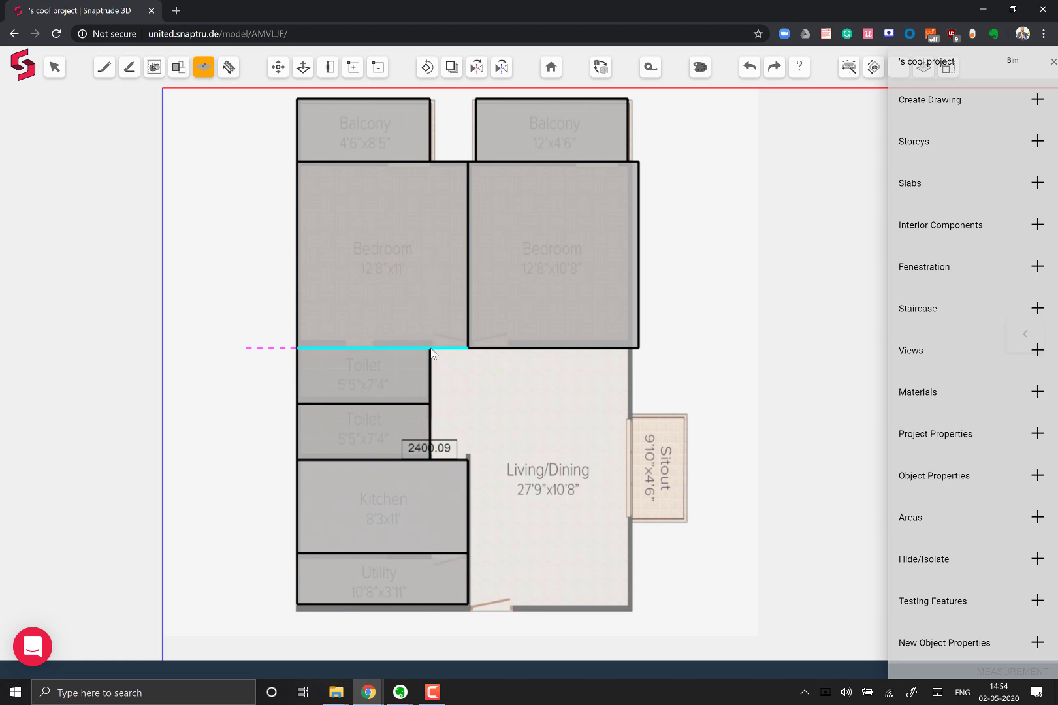
{"action": "scroll", "coordinate": [417, 330], "scroll_direction": "up", "scroll_amount": 3}
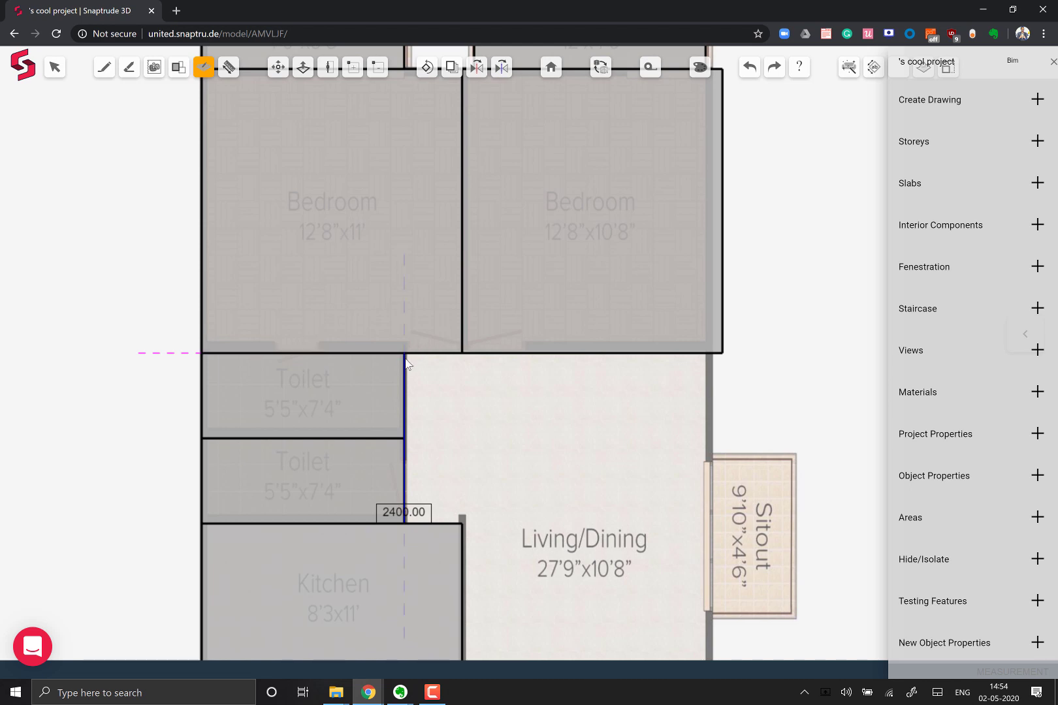
{"action": "left_click", "coordinate": [404, 356]}
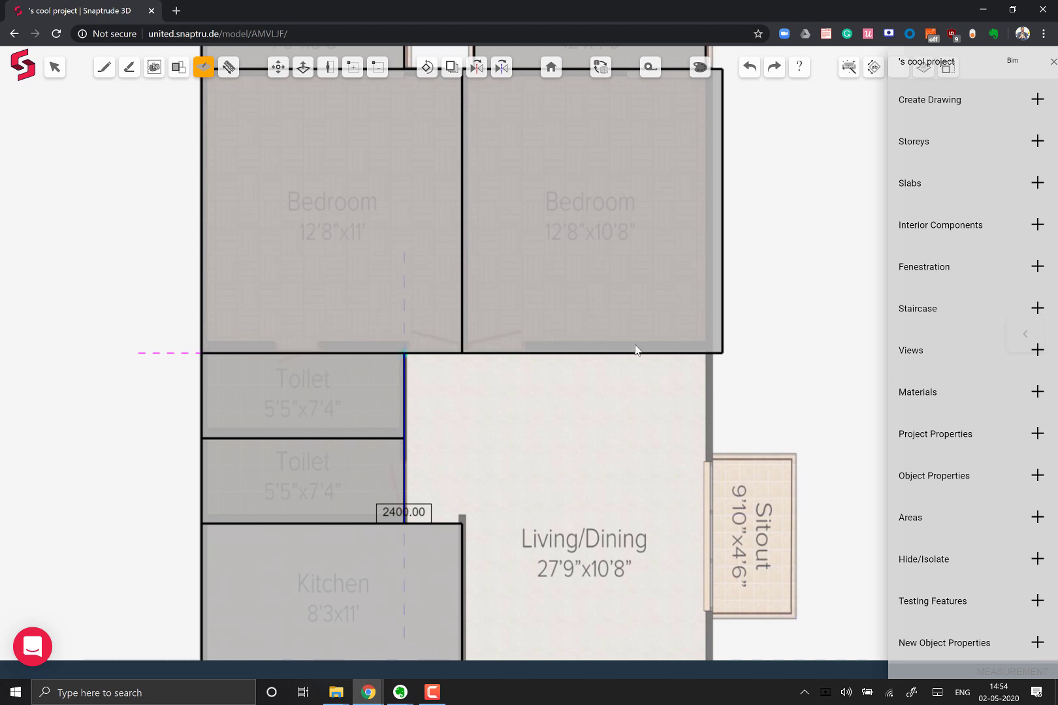
{"action": "left_click", "coordinate": [722, 353]}
{"action": "scroll", "coordinate": [583, 359], "scroll_direction": "down", "scroll_amount": 2}
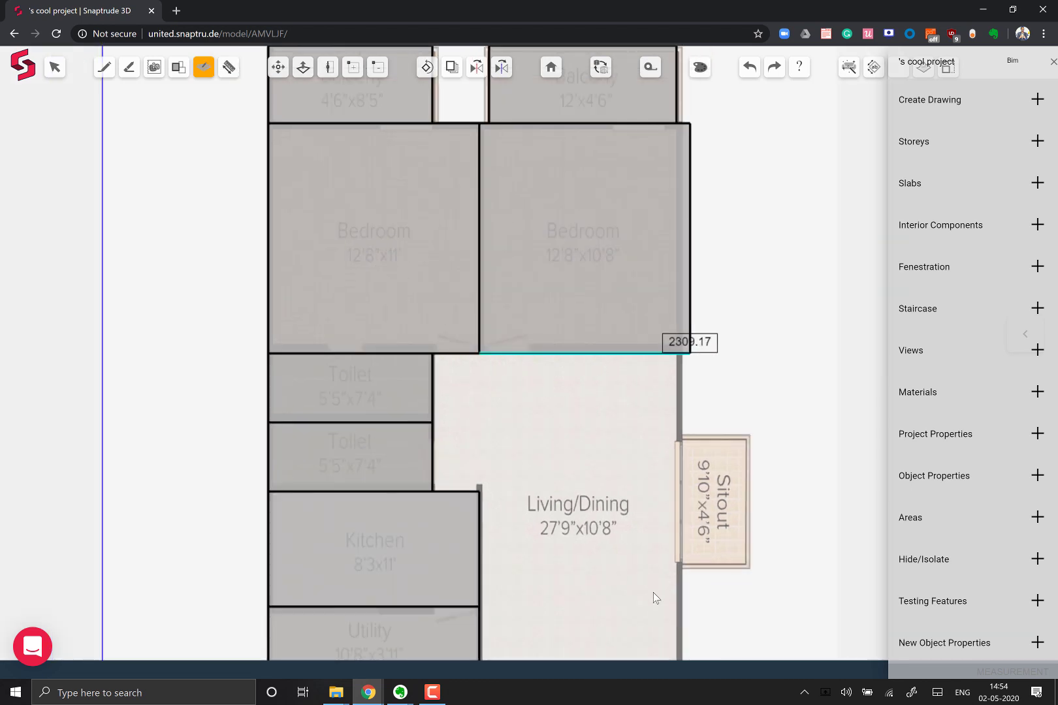
{"action": "scroll", "coordinate": [587, 457], "scroll_direction": "down", "scroll_amount": 4}
{"action": "scroll", "coordinate": [597, 536], "scroll_direction": "up", "scroll_amount": 3}
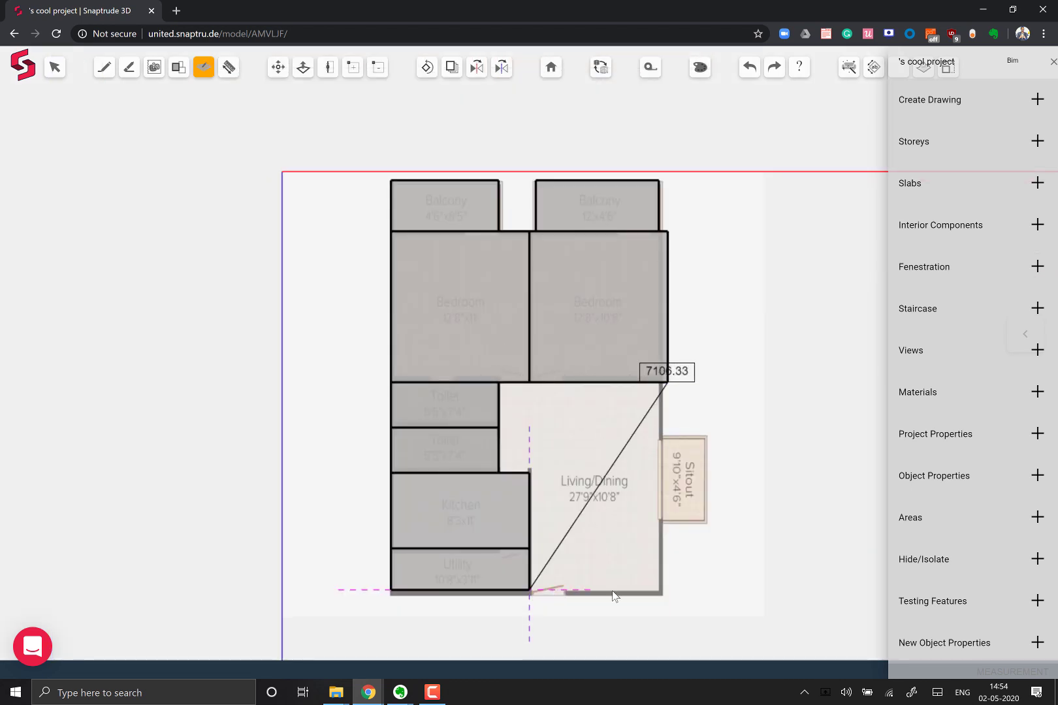
{"action": "left_click", "coordinate": [673, 594]}
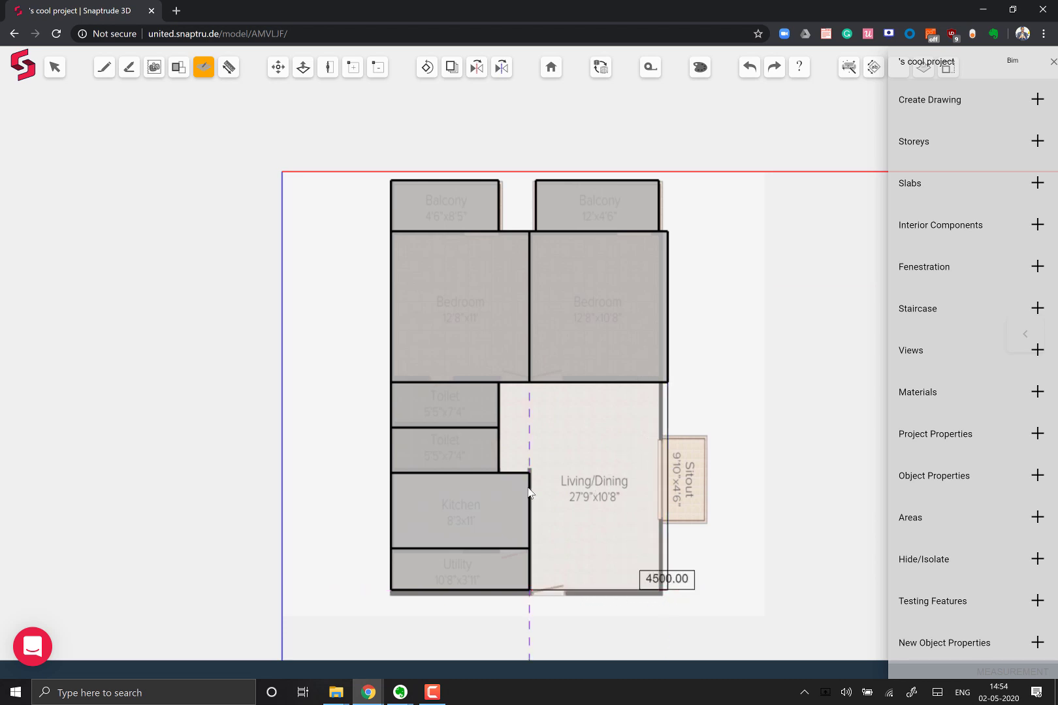
{"action": "left_click", "coordinate": [529, 592]}
{"action": "left_click", "coordinate": [529, 477]}
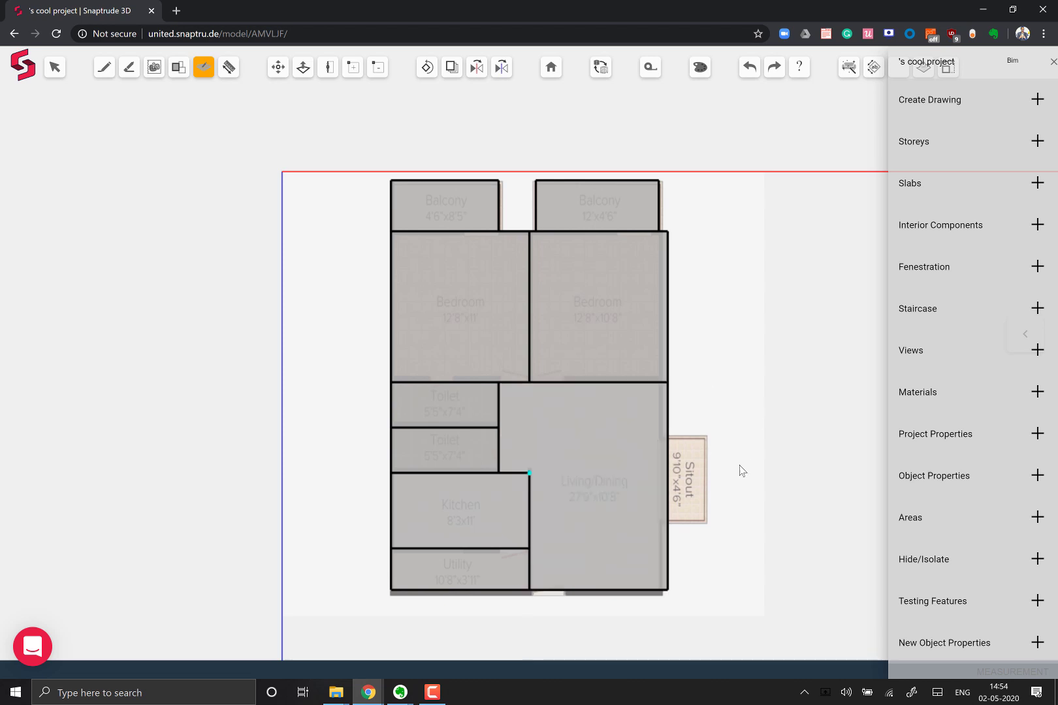
- Trace the sitout as a closed rectangle 1350 mm wide and 2200 mm long against the living/dining area's right edge
{"action": "scroll", "coordinate": [574, 462], "scroll_direction": "down", "scroll_amount": 1}
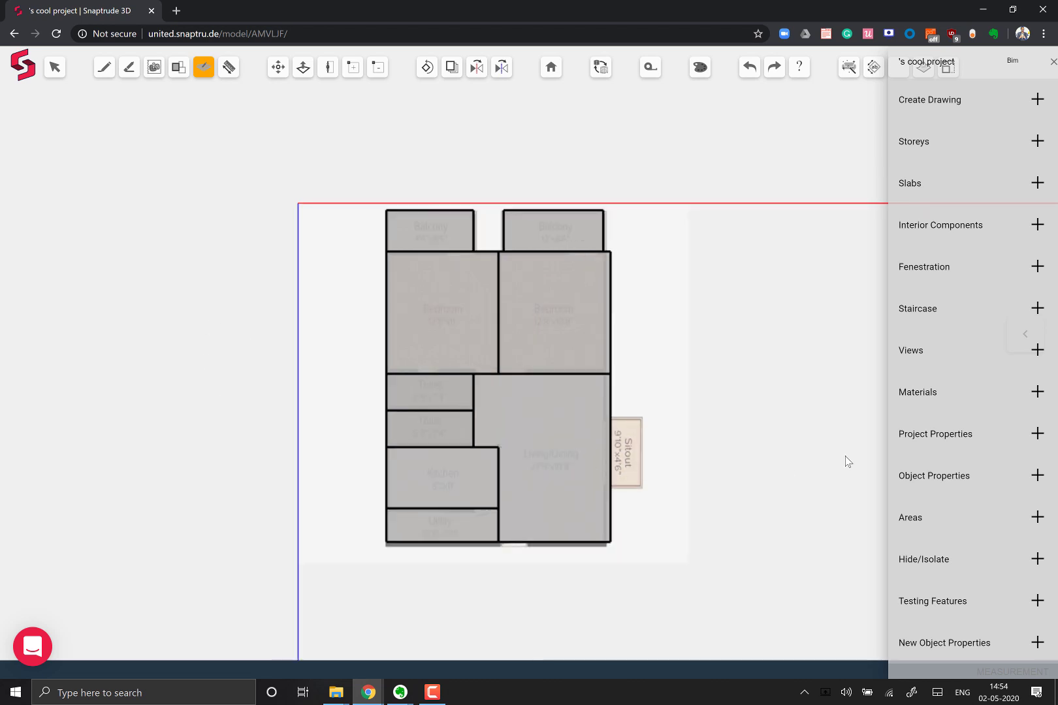
{"action": "scroll", "coordinate": [846, 459], "scroll_direction": "up", "scroll_amount": 2}
{"action": "scroll", "coordinate": [595, 437], "scroll_direction": "down", "scroll_amount": 2}
{"action": "scroll", "coordinate": [543, 428], "scroll_direction": "up", "scroll_amount": 3}
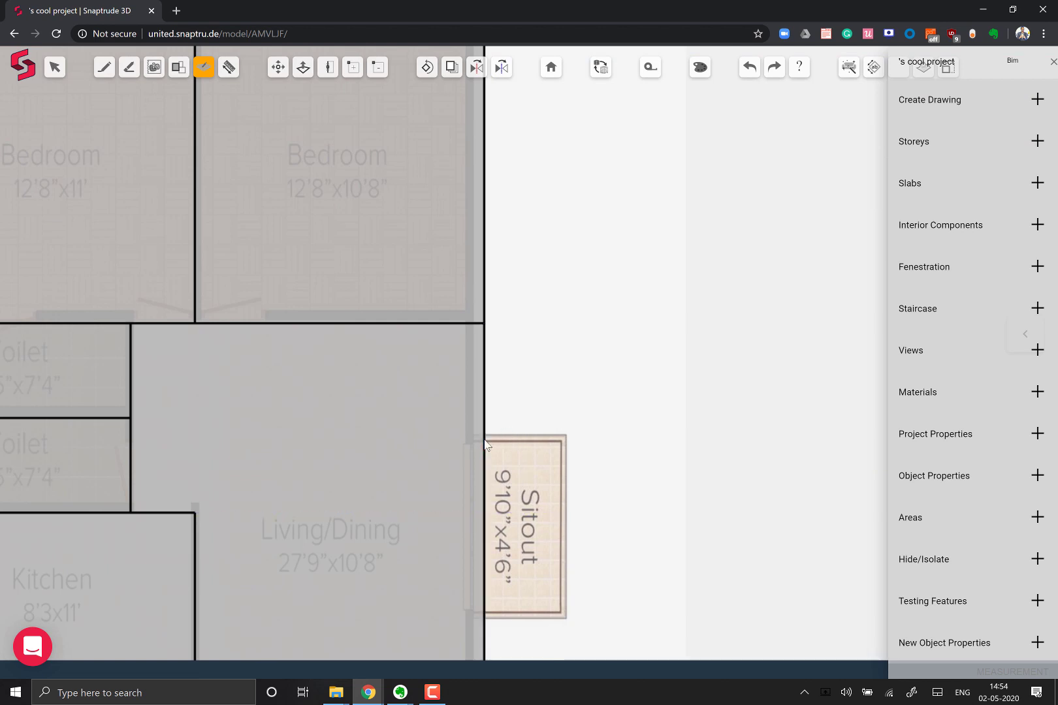
{"action": "left_click", "coordinate": [484, 444]}
{"action": "type", "text": "12"}
{"action": "key", "text": "BackSpace"}
{"action": "type", "text": "350"}
{"action": "key", "text": "Return"}
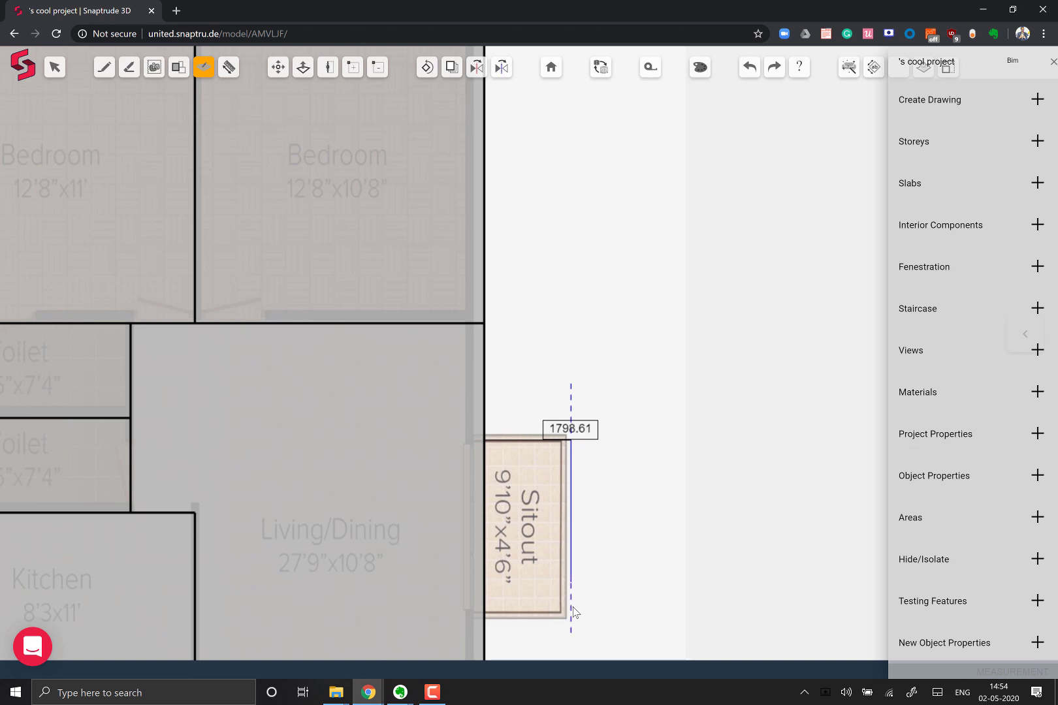
{"action": "type", "text": "2200"}
{"action": "key", "text": "Return"}
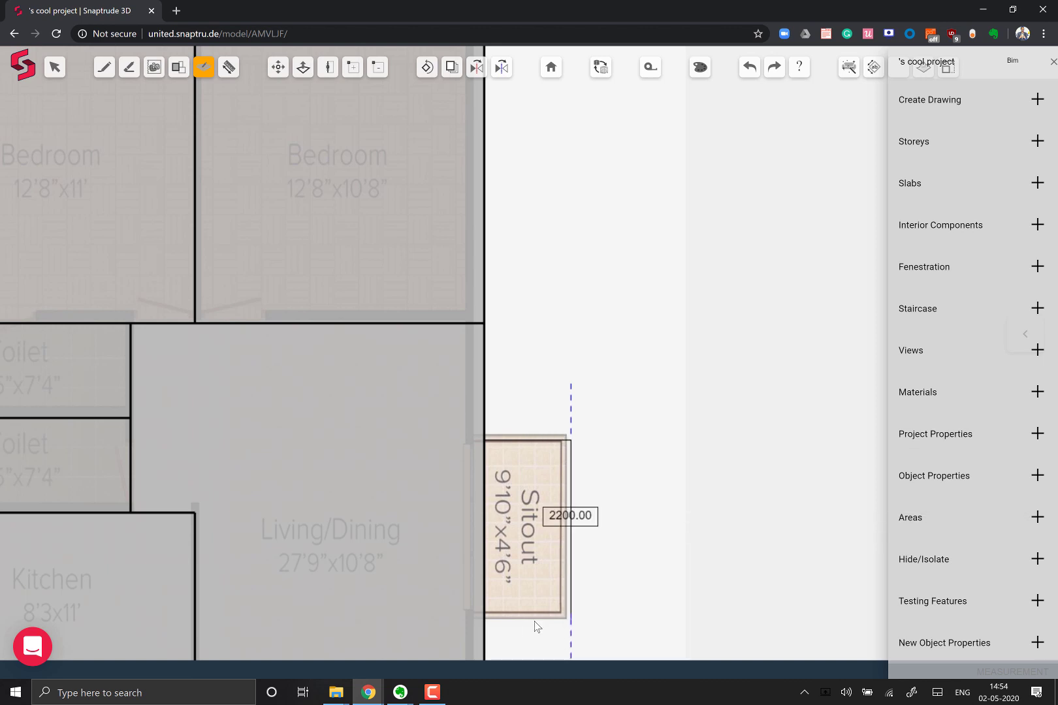
{"action": "left_click", "coordinate": [485, 624]}
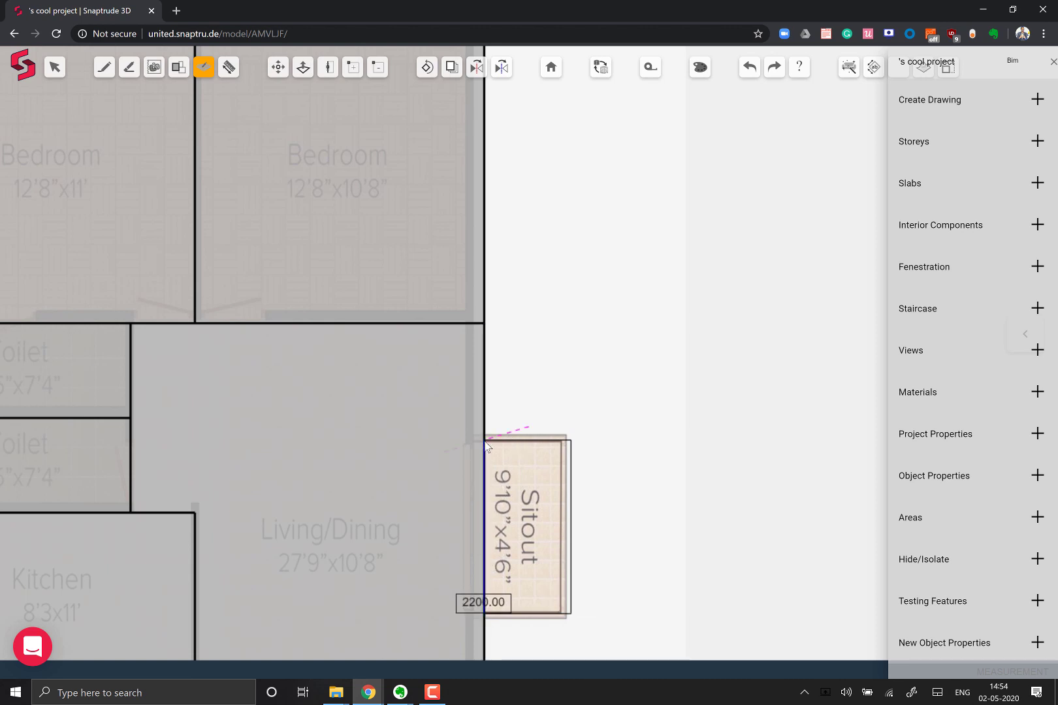
{"action": "left_click", "coordinate": [486, 446]}
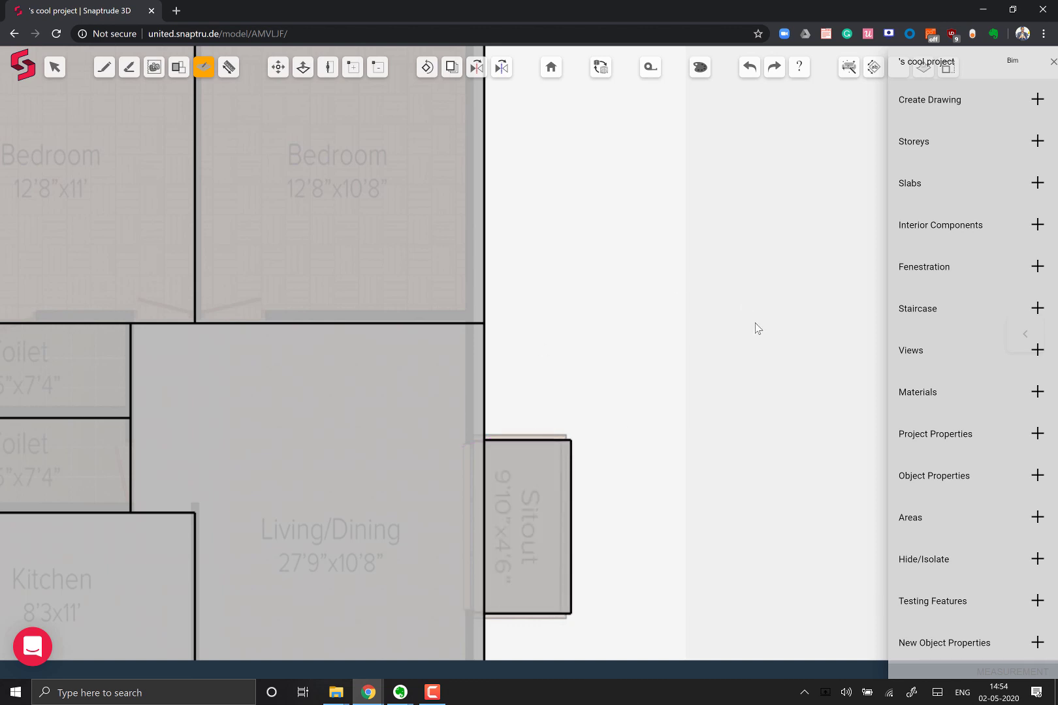
- Show the traced apartment in the 3D view
{"action": "scroll", "coordinate": [755, 329], "scroll_direction": "down", "scroll_amount": 2}
{"action": "scroll", "coordinate": [755, 329], "scroll_direction": "down", "scroll_amount": 3}
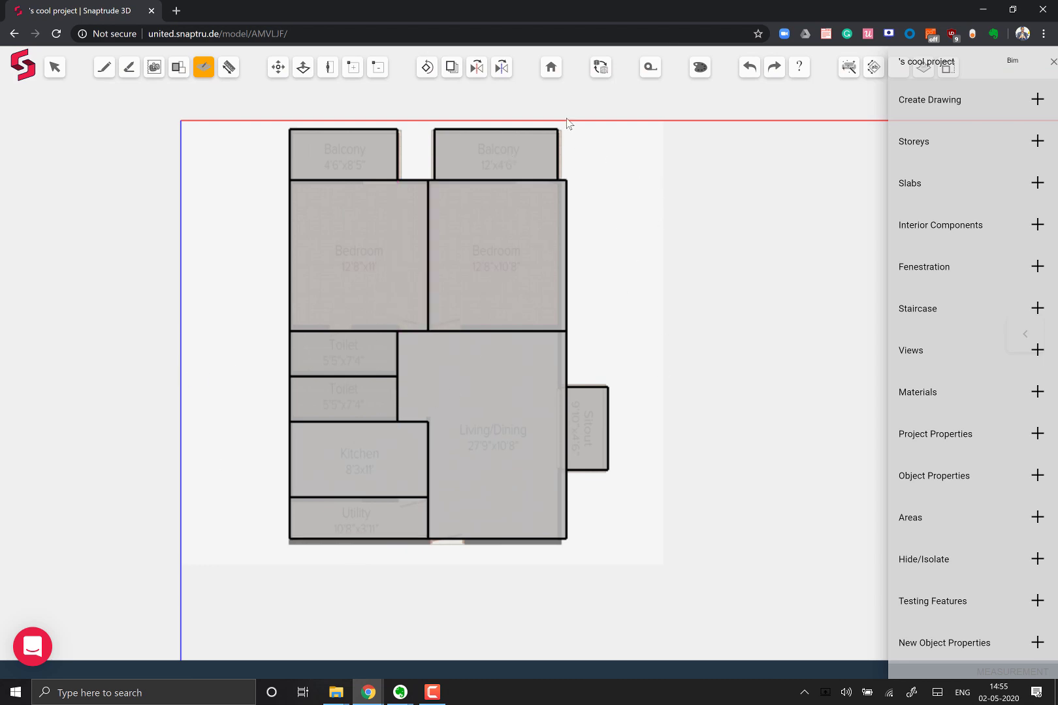
{"action": "left_click", "coordinate": [552, 71]}
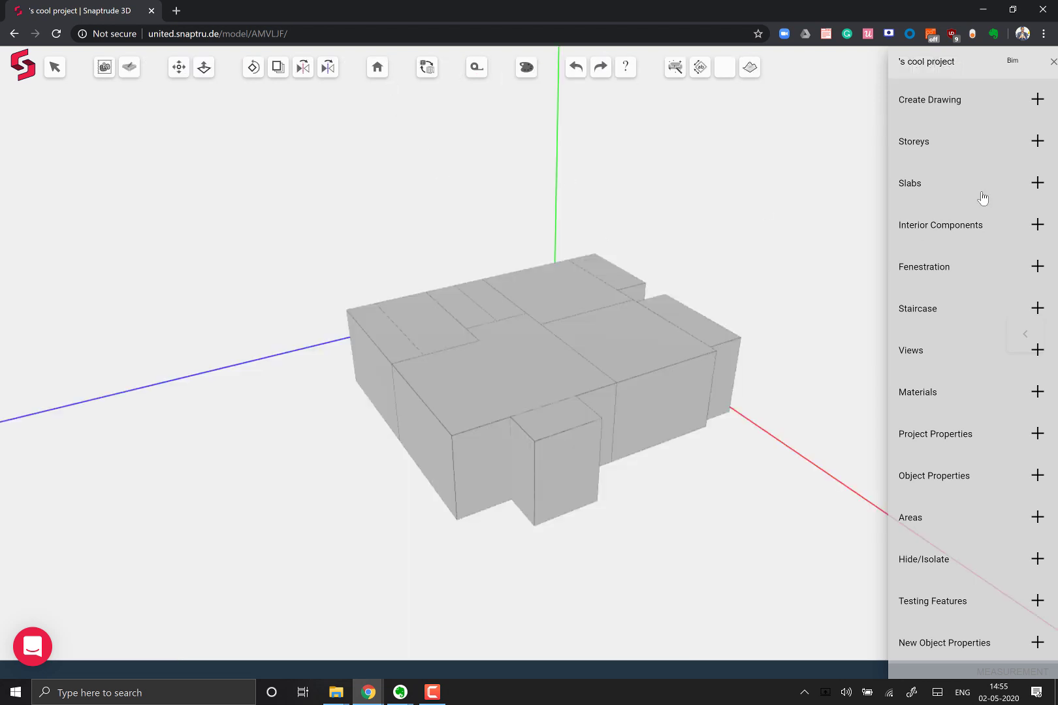
- Show the Storey 1 plan in 2D to inspect the living/dining area, and return to the 3D view
{"action": "left_click", "coordinate": [937, 143]}
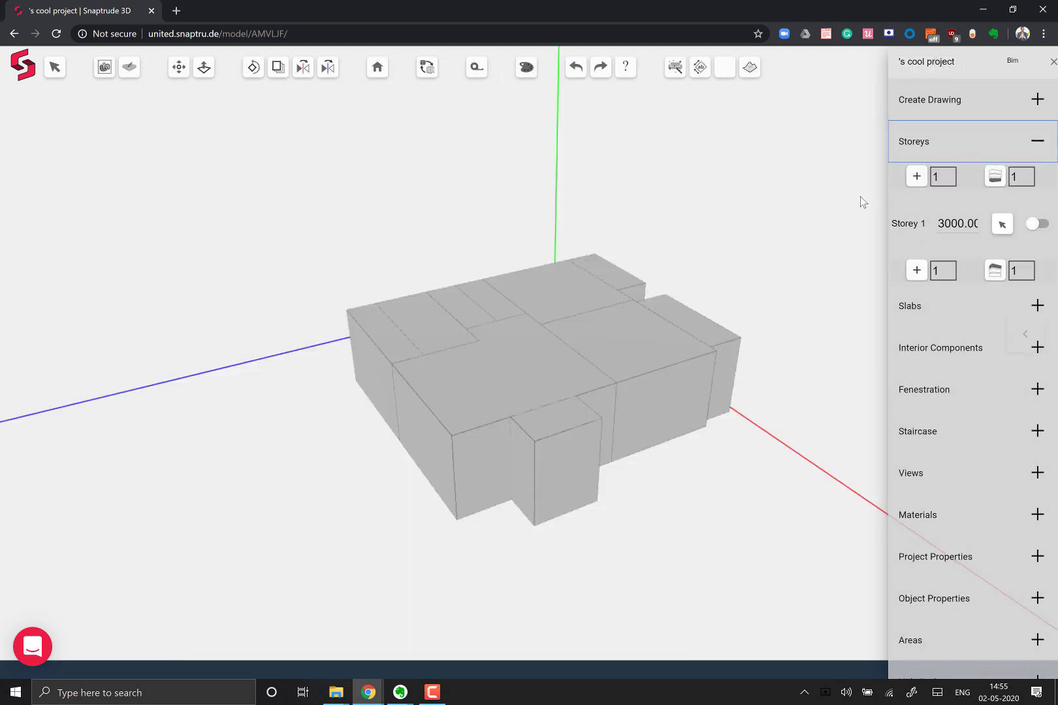
{"action": "left_click", "coordinate": [909, 224]}
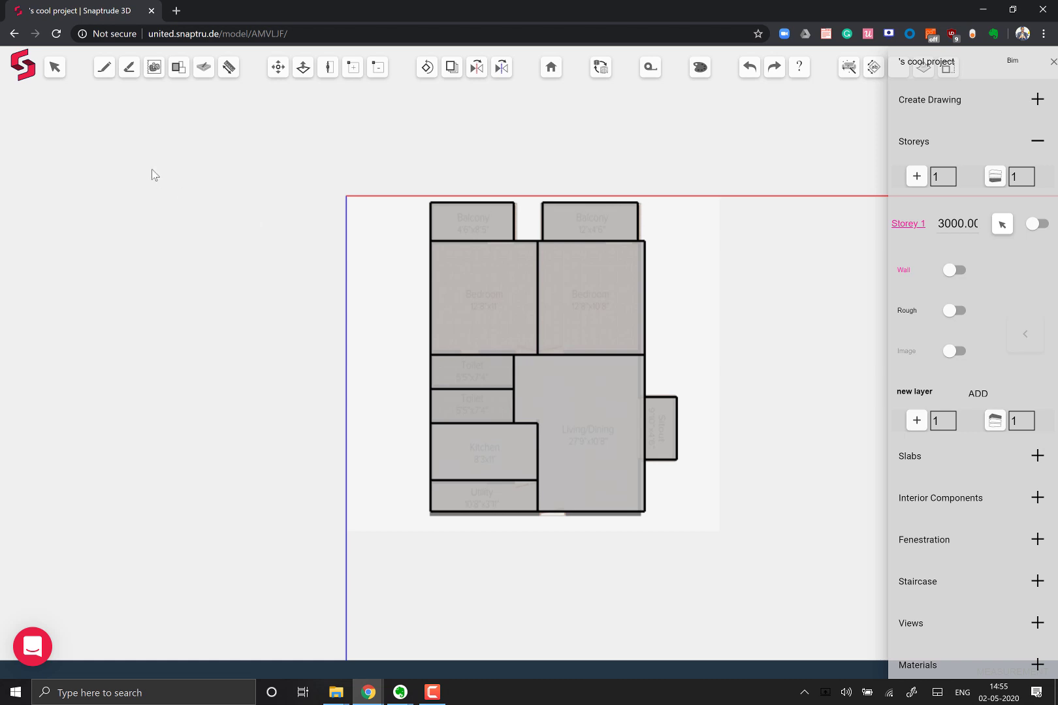
{"action": "left_click", "coordinate": [53, 71]}
{"action": "left_click", "coordinate": [53, 70]}
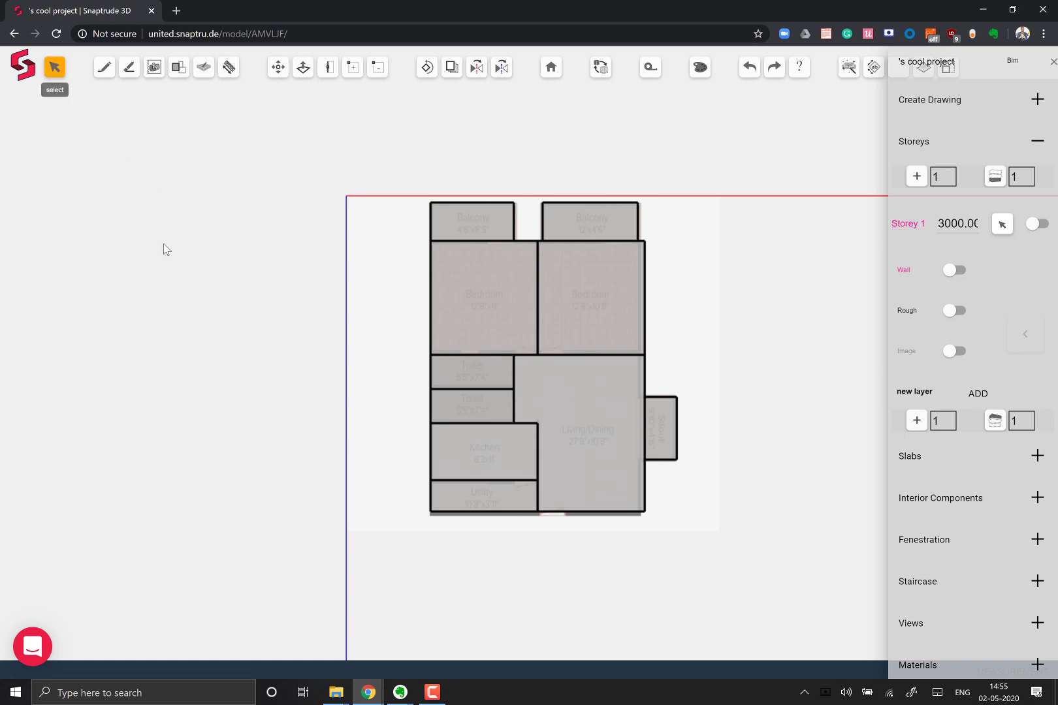
{"action": "left_click", "coordinate": [595, 433]}
{"action": "left_click", "coordinate": [553, 68]}
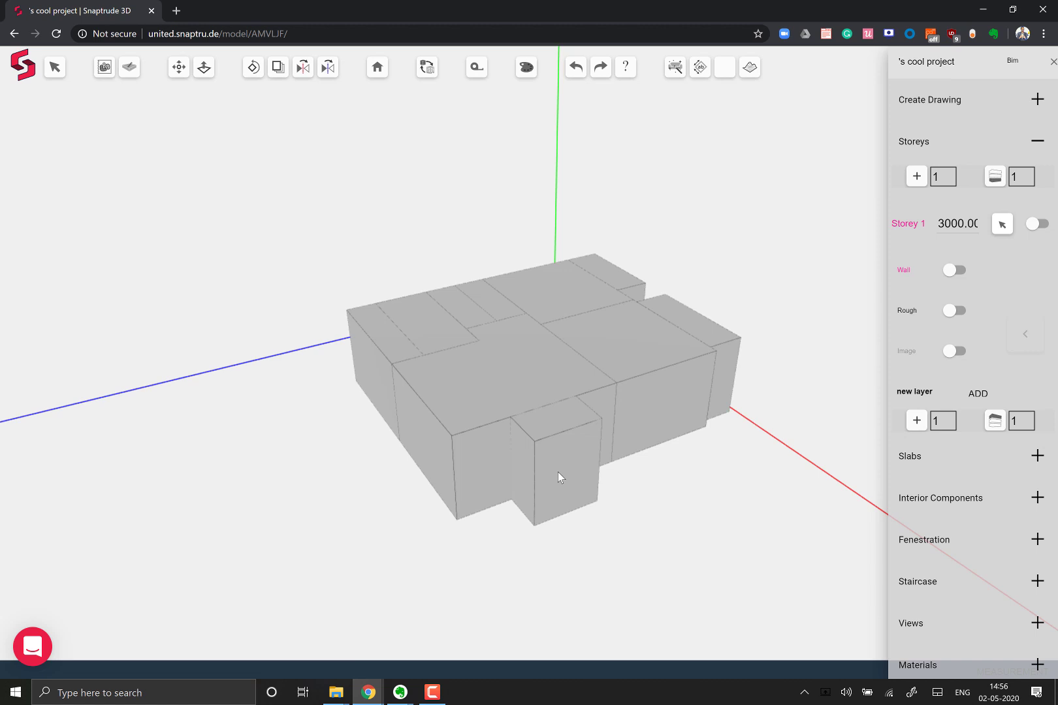
- Label the sitout mass beside the living/dining area as Balcony
{"action": "left_click", "coordinate": [54, 66]}
{"action": "left_click", "coordinate": [571, 438]}
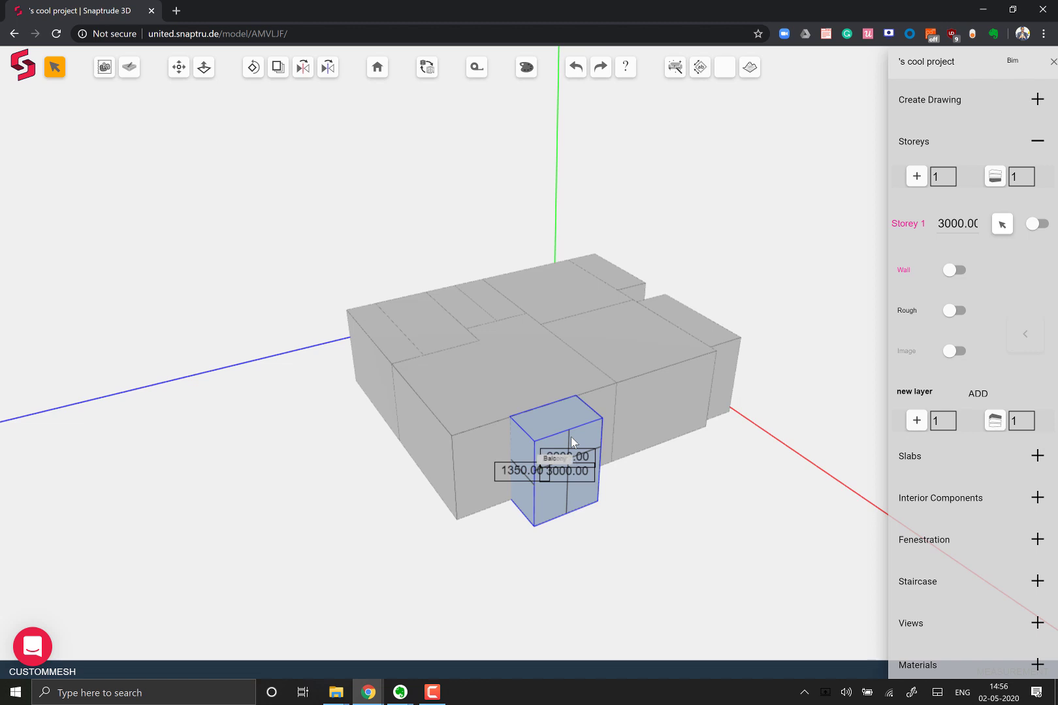
{"action": "key", "text": "Return"}
{"action": "left_click_drag", "start_coordinate": [765, 478], "coordinate": [557, 501]}
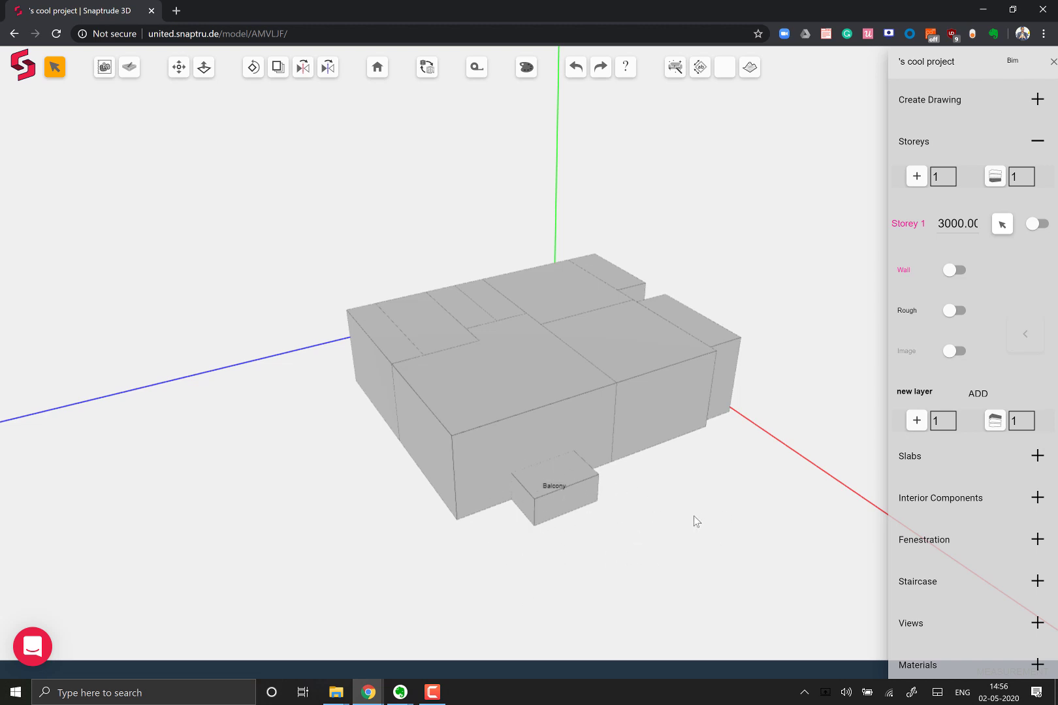
- Label the two balcony masses in front of the bedrooms as Balcony
{"action": "right_click_drag", "start_coordinate": [693, 516], "coordinate": [342, 526]}
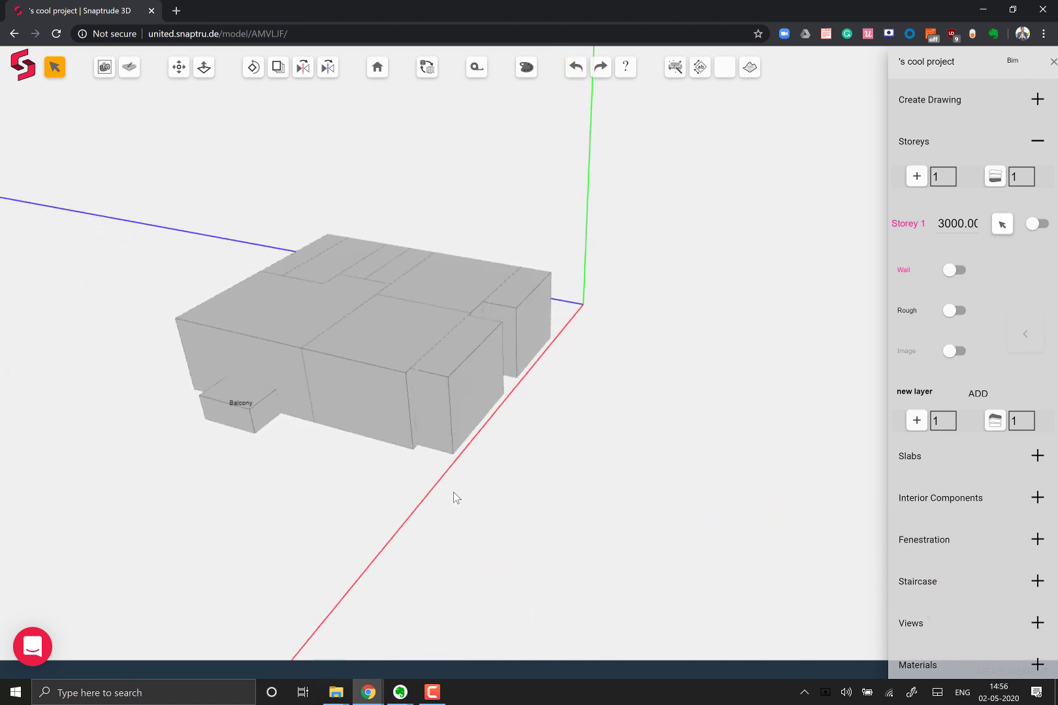
{"action": "right_click_drag", "start_coordinate": [392, 491], "coordinate": [366, 402]}
{"action": "left_click", "coordinate": [57, 73]}
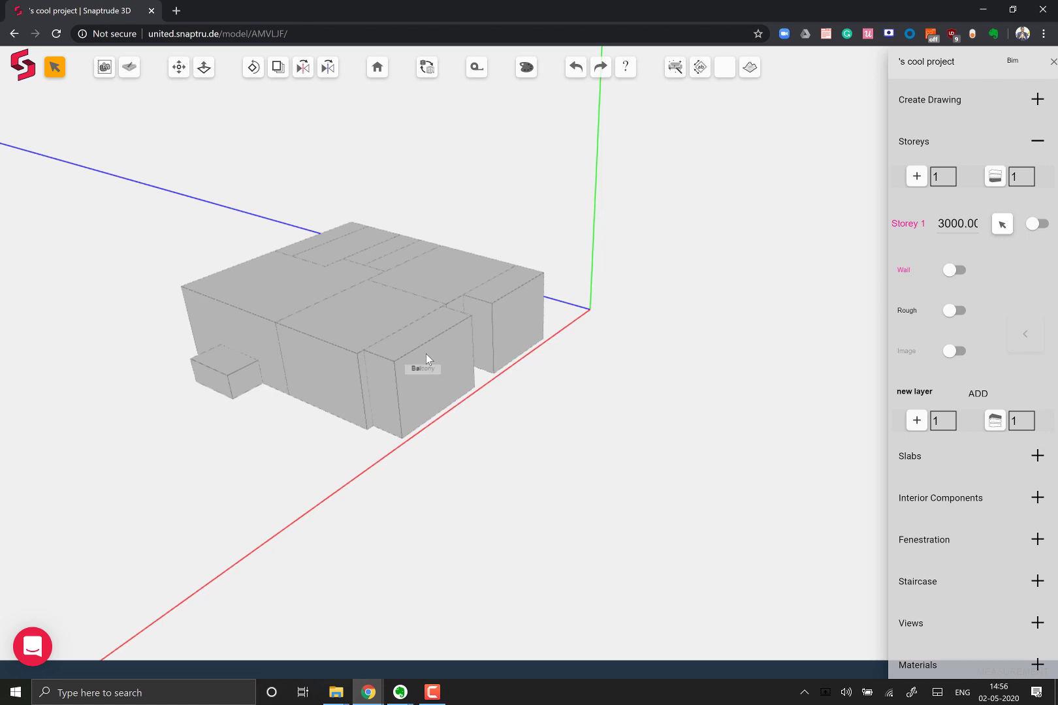
{"action": "key", "text": "Return"}
{"action": "type", "text": "l"}
{"action": "key", "text": "Return"}
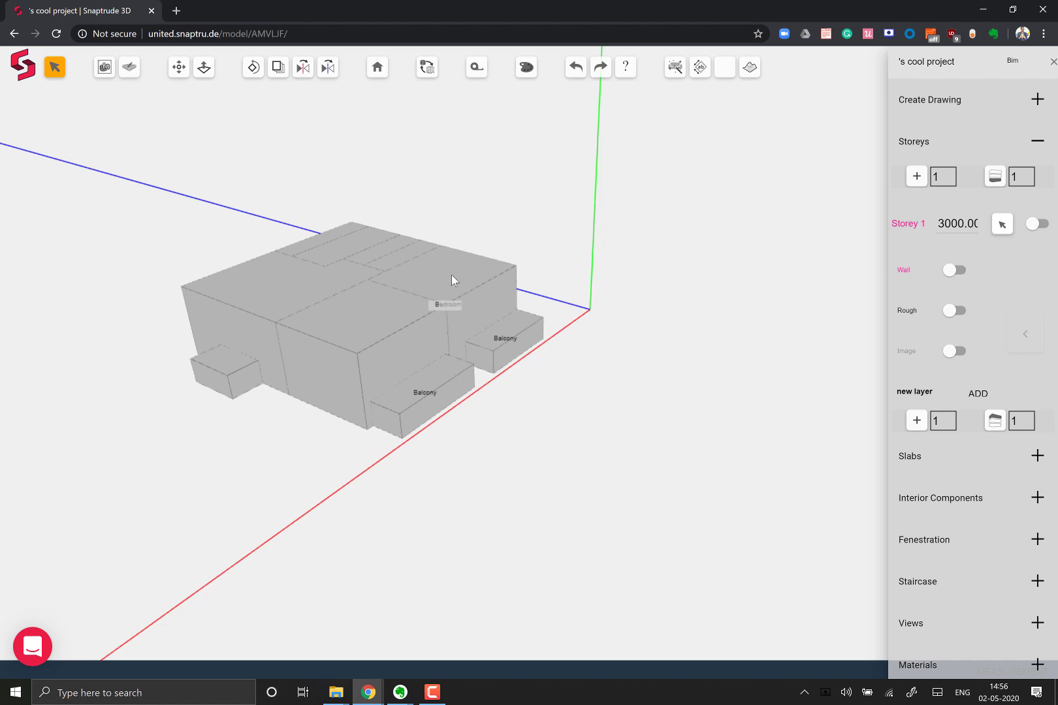
- Label the bedroom mass as Bedroom and the two adjoining small rooms as Toilet
{"action": "key", "text": "Return"}
{"action": "type", "text": "Toilet"}
{"action": "key", "text": "Return"}
{"action": "mouse_move", "coordinate": [376, 251]}
{"action": "key", "text": "Return"}
- Label the two remaining rooms beyond the toilets as Kitchen and Utility, and finish labelling
{"action": "mouse_move", "coordinate": [335, 247]}
{"action": "type", "text": "Kitchen"}
{"action": "key", "text": "Return"}
{"action": "type", "text": "Utility"}
{"action": "key", "text": "Return"}
{"action": "middle_click_drag", "start_coordinate": [333, 388], "coordinate": [587, 355]}
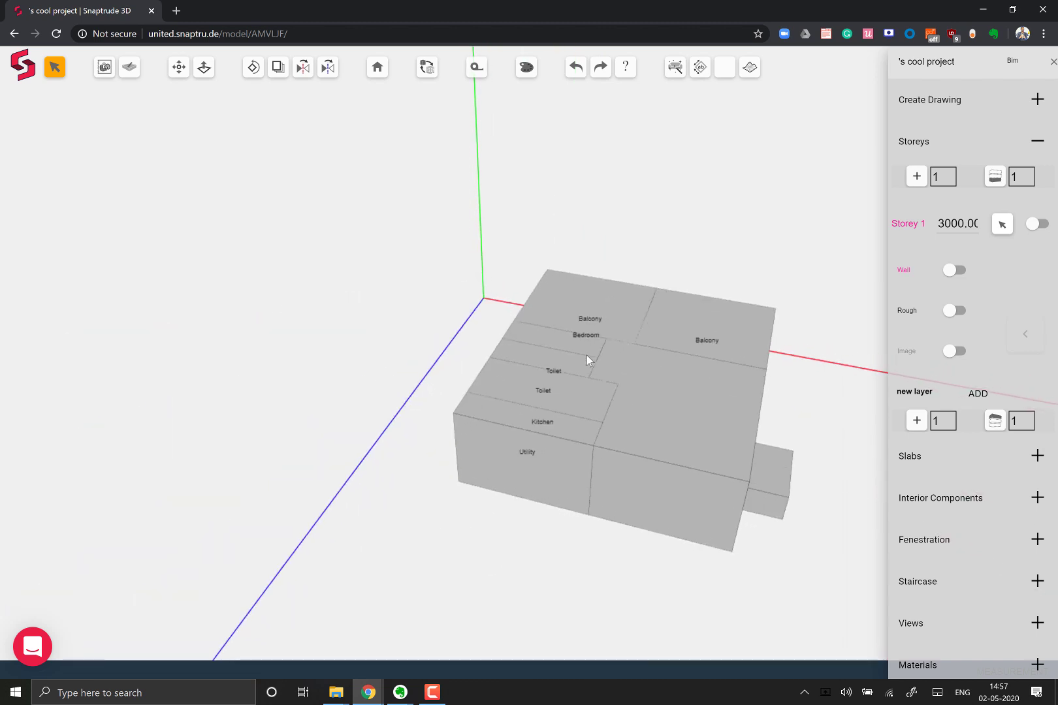
{"action": "key", "text": "Escape"}
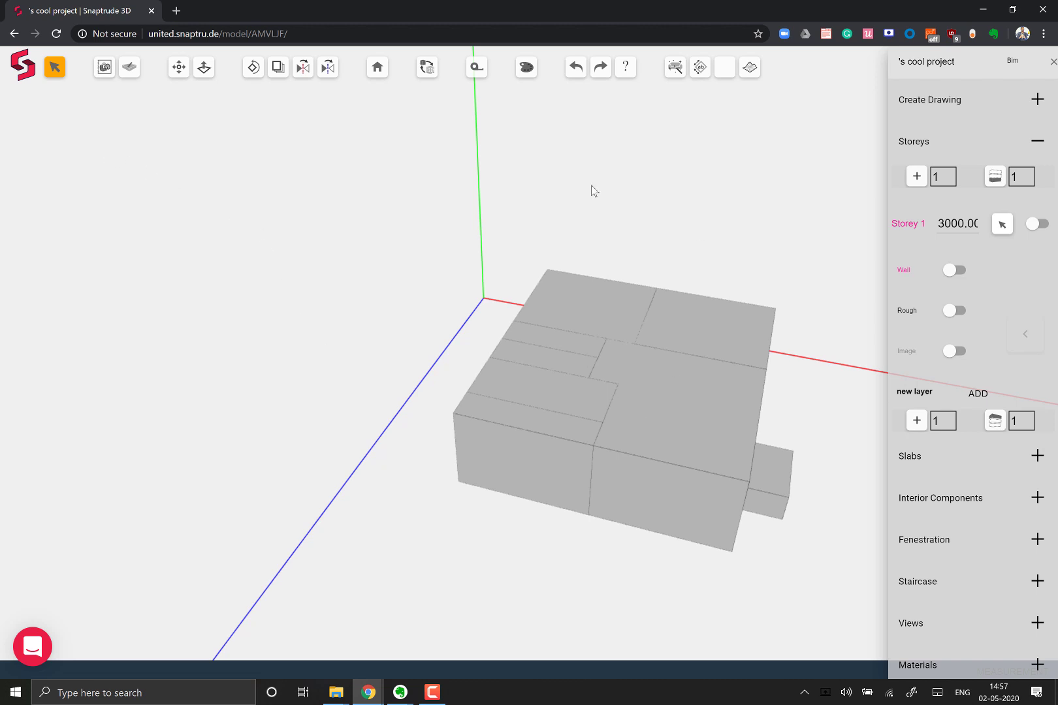
- Create the building's walls and slabs from the Storey 1 room masses and show the result in 3D
{"action": "left_click", "coordinate": [904, 226]}
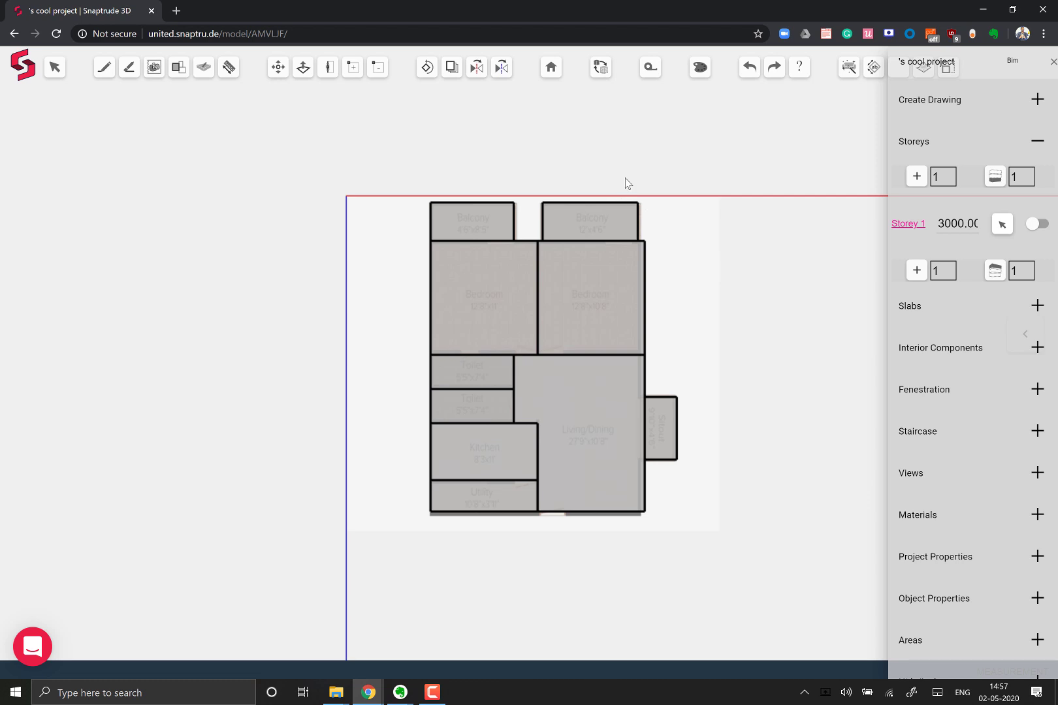
{"action": "left_click", "coordinate": [601, 71]}
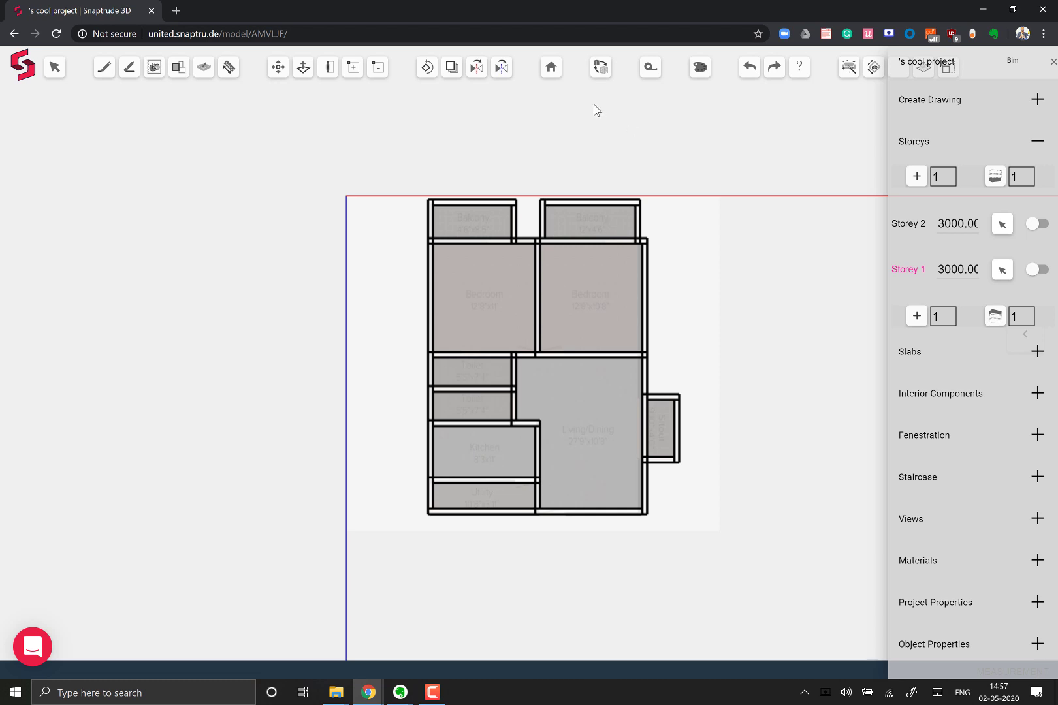
{"action": "left_click", "coordinate": [550, 67]}
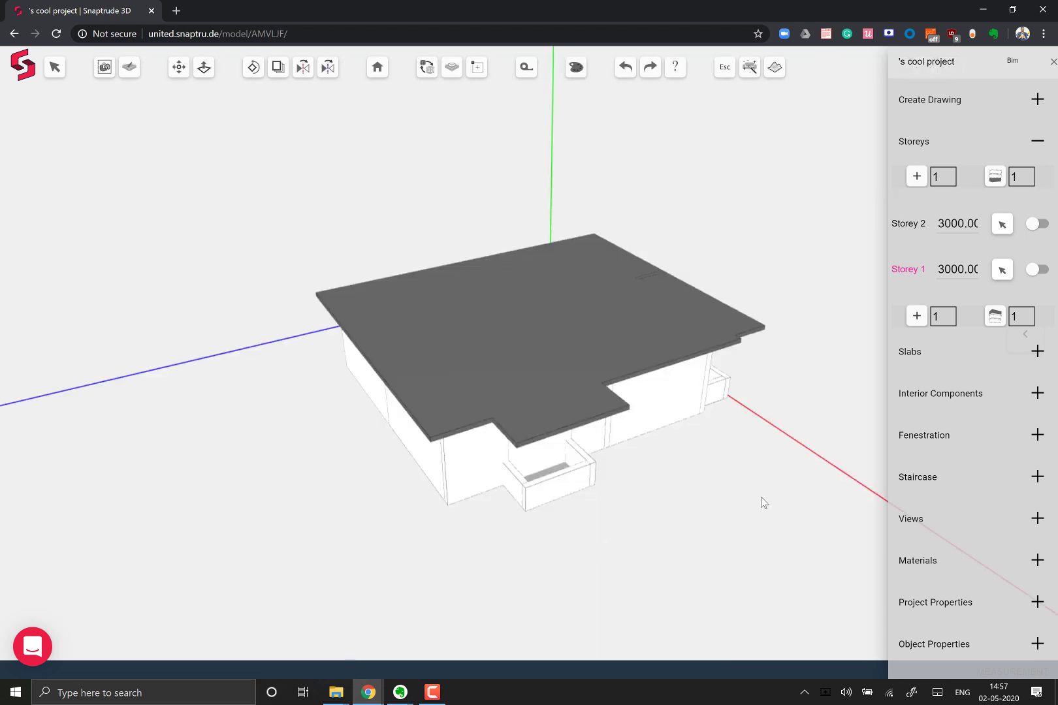
- Hide the roof slab SLAB 2 - 1 to look into the walled rooms of Storey 1
{"action": "left_click", "coordinate": [958, 359]}
{"action": "left_click", "coordinate": [1035, 399]}
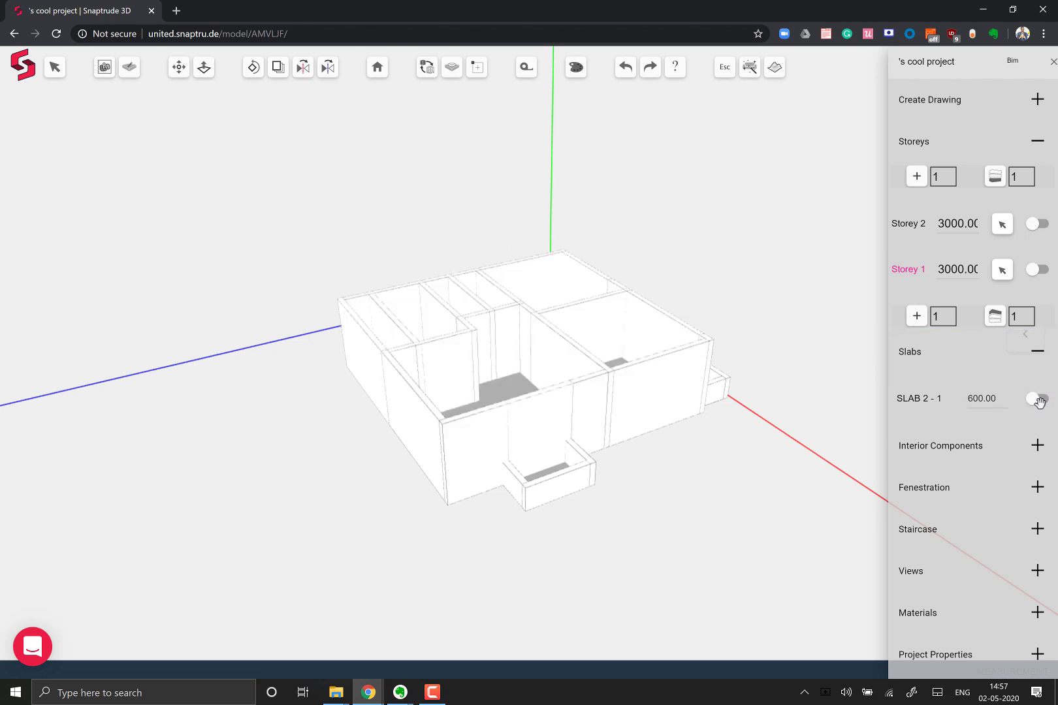
{"action": "left_click_drag", "start_coordinate": [631, 418], "coordinate": [747, 468]}
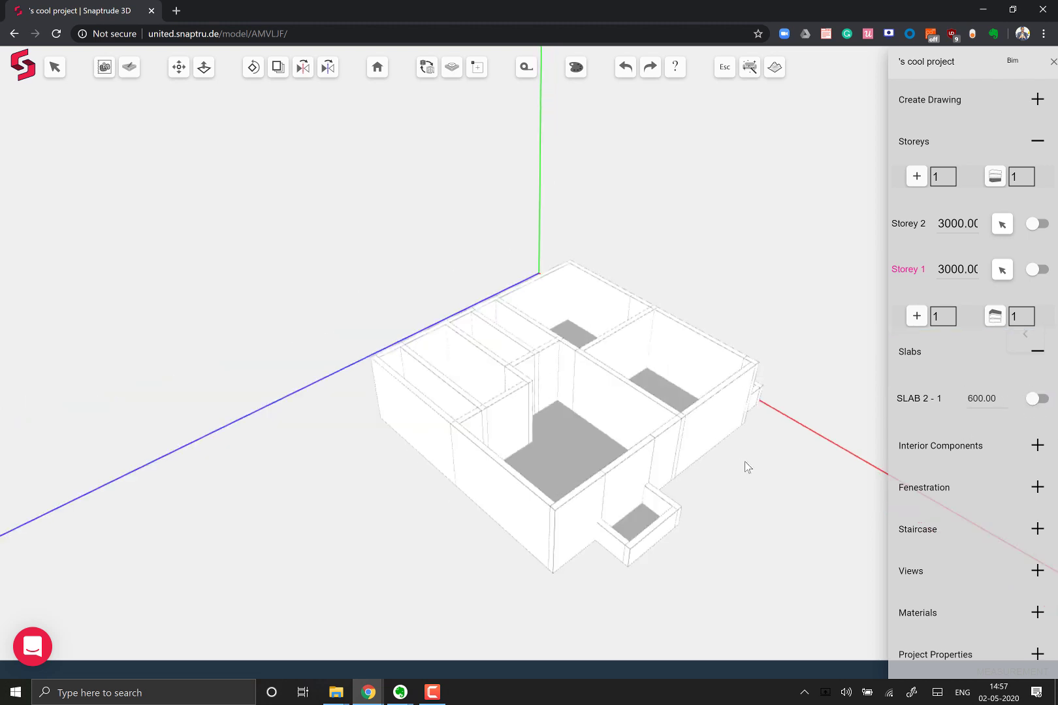
{"action": "left_click_drag", "start_coordinate": [312, 398], "coordinate": [483, 274]}
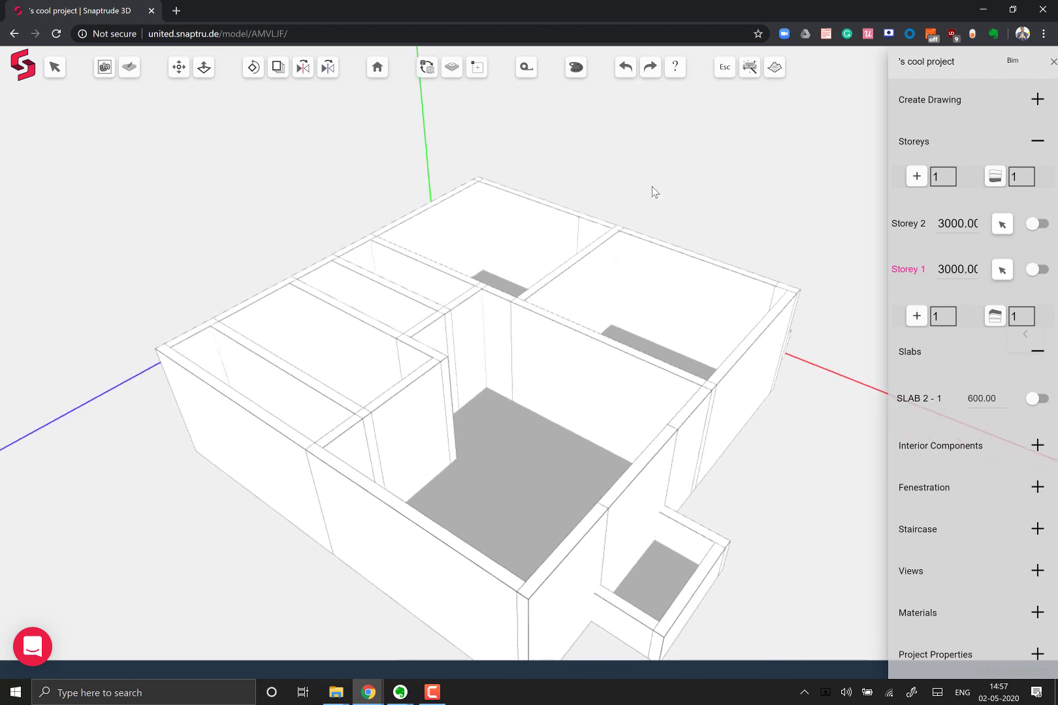